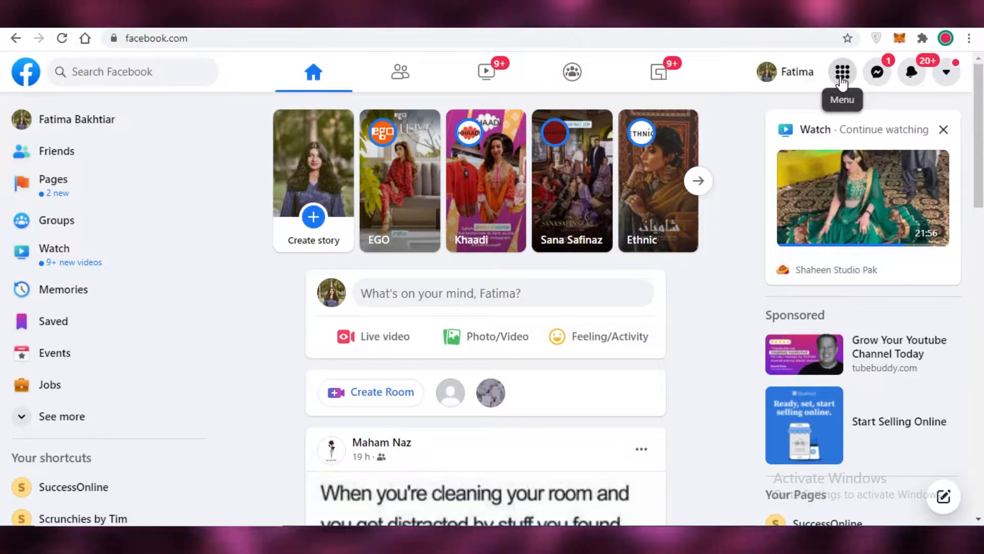
Open the form for creating a new Facebook Page.
{"action": "left_click", "coordinate": [843, 76]}
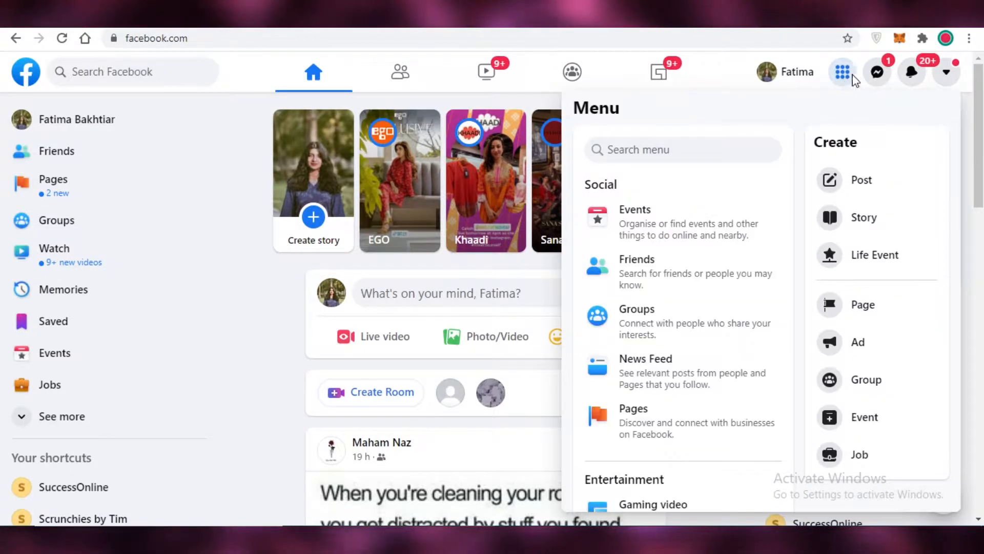
{"action": "left_click", "coordinate": [830, 305]}
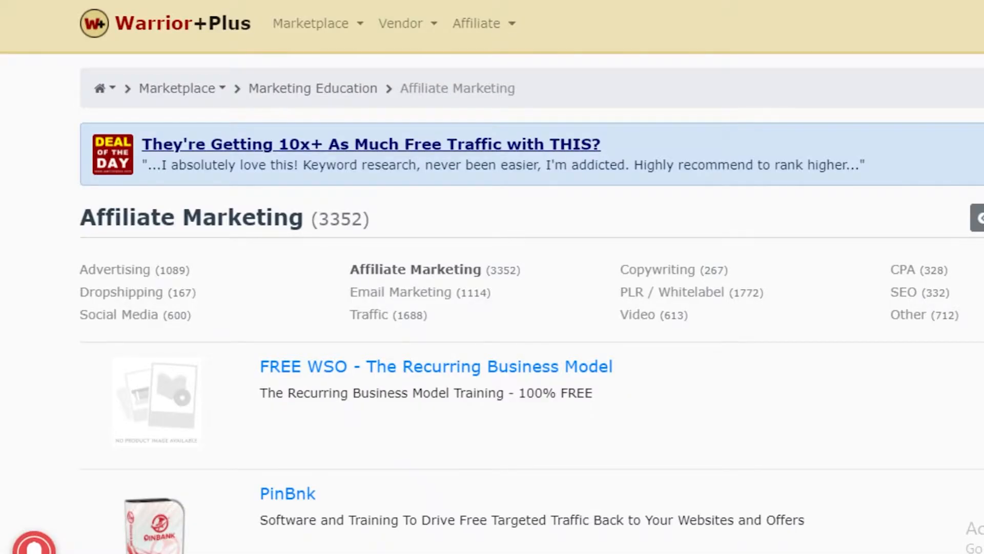
{"action": "scroll", "coordinate": [629, 217], "scroll_direction": "down", "scroll_amount": 10}
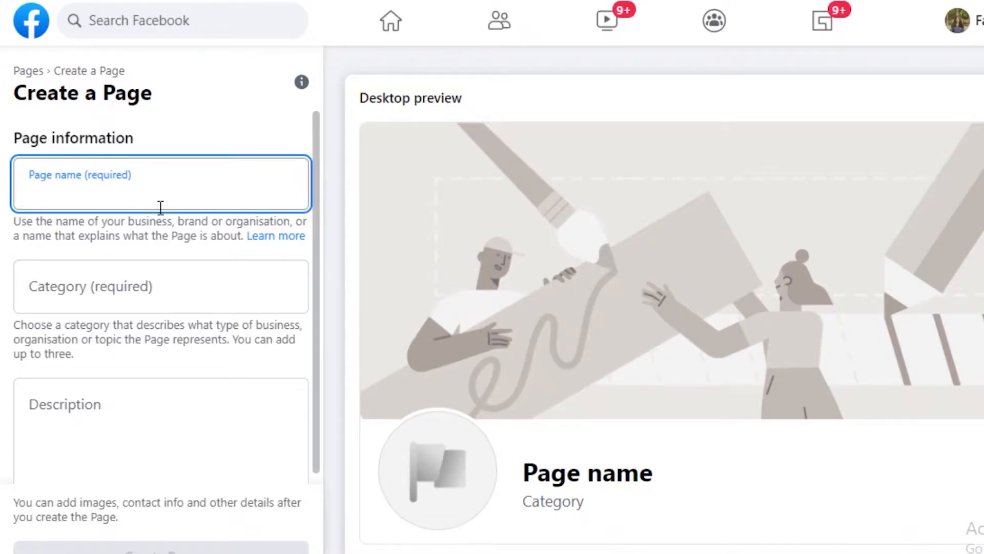
{"action": "type", "text": "Weight L"}
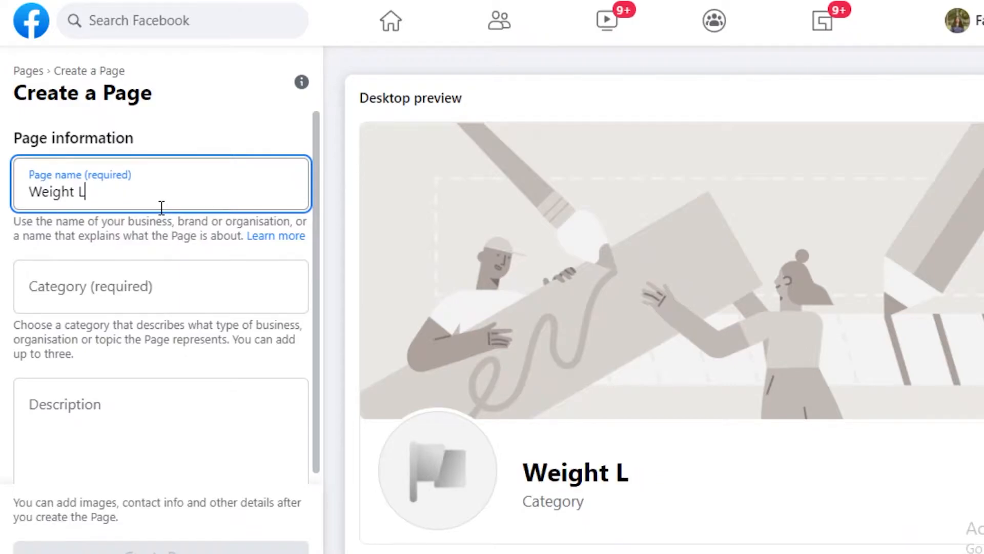
{"action": "key", "text": "BackSpace"}
{"action": "key", "text": "BackSpace"}
{"action": "key", "text": "BackSpace"}
{"action": "key", "text": "BackSpace"}
{"action": "key", "text": "BackSpace"}
{"action": "key", "text": "BackSpace"}
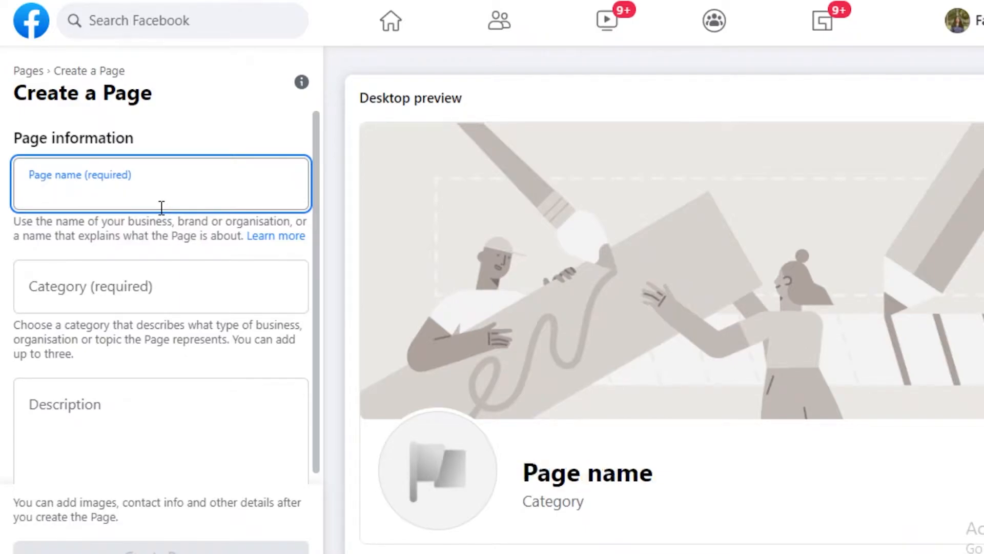
{"action": "type", "text": "Los"}
{"action": "key", "text": "BackSpace"}
{"action": "key", "text": "BackSpace"}
{"action": "key", "text": "BackSpace"}
Name the Page "The Best Tips to Lose Weight" and set its category to Weight loss centre.
{"action": "type", "text": "The Best Tips to Lose Weight"}
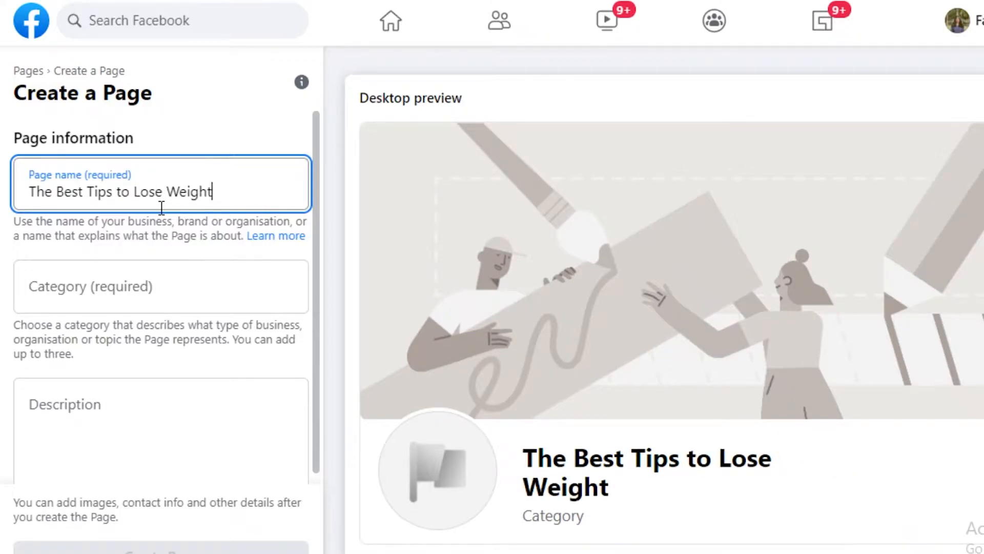
{"action": "left_click", "coordinate": [125, 287]}
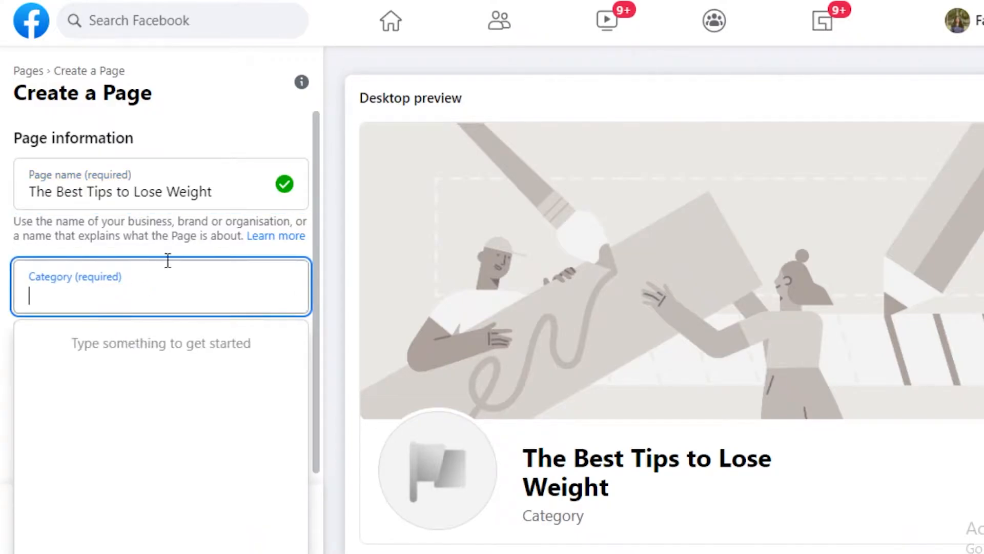
{"action": "type", "text": "weight"}
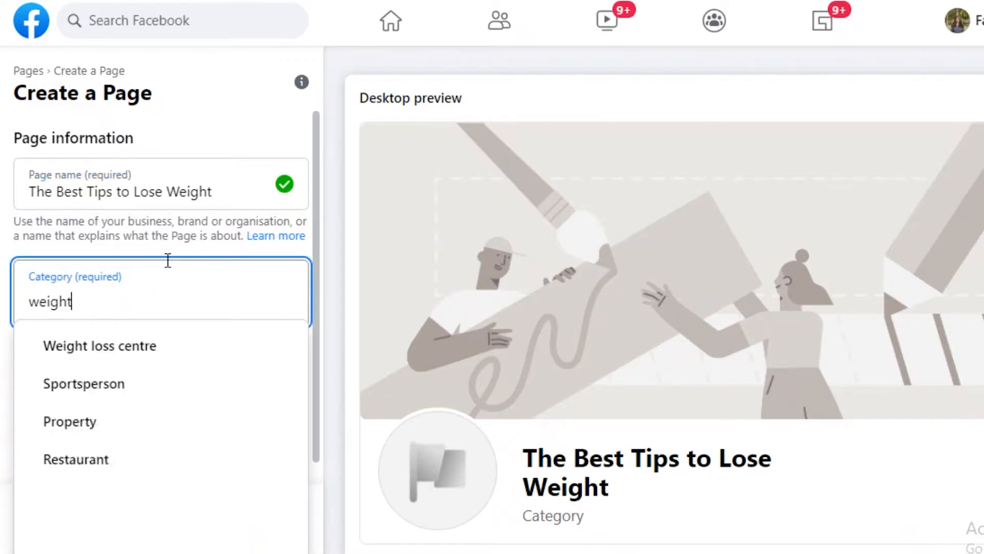
{"action": "left_click", "coordinate": [127, 356]}
Enter the description "The best way to lose weight" and create the Page.
{"action": "left_click", "coordinate": [81, 448]}
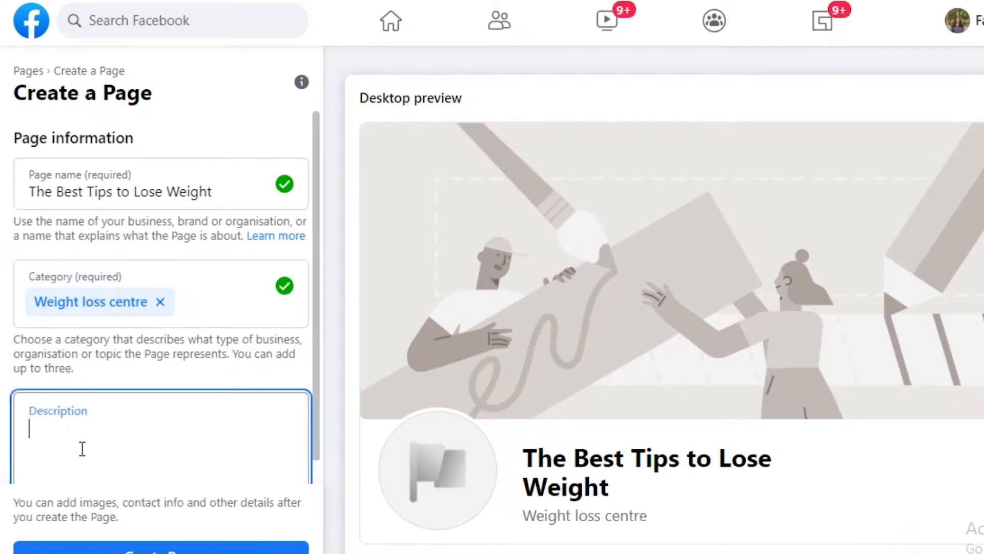
{"action": "scroll", "coordinate": [134, 402], "scroll_direction": "down", "scroll_amount": 2}
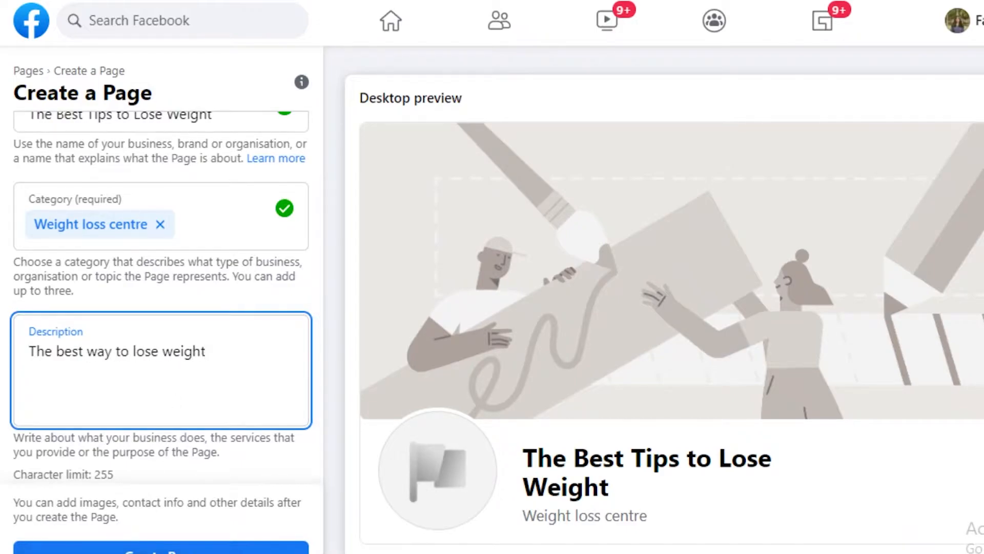
{"action": "left_click", "coordinate": [214, 548]}
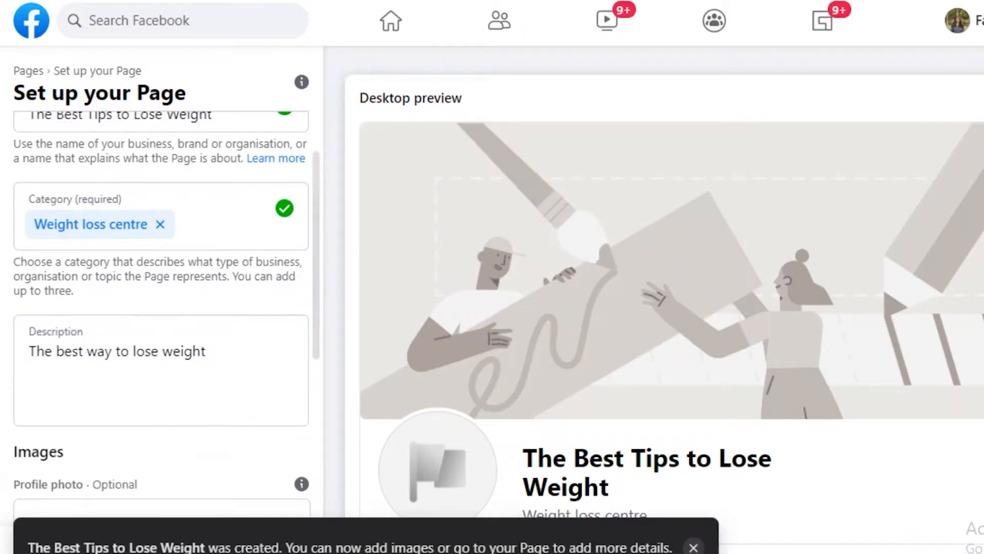
{"action": "left_click", "coordinate": [696, 545]}
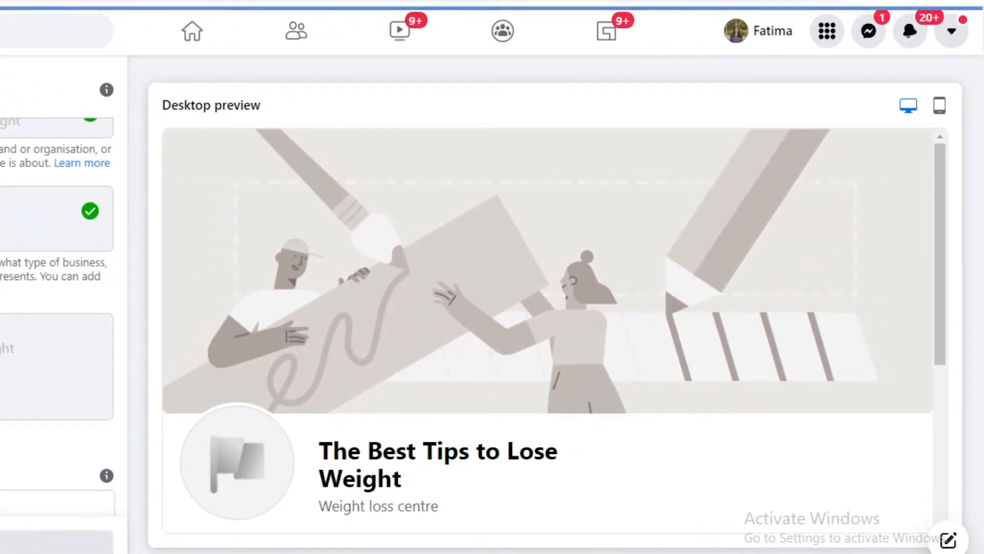
{"action": "scroll", "coordinate": [529, 295], "scroll_direction": "down", "scroll_amount": 5}
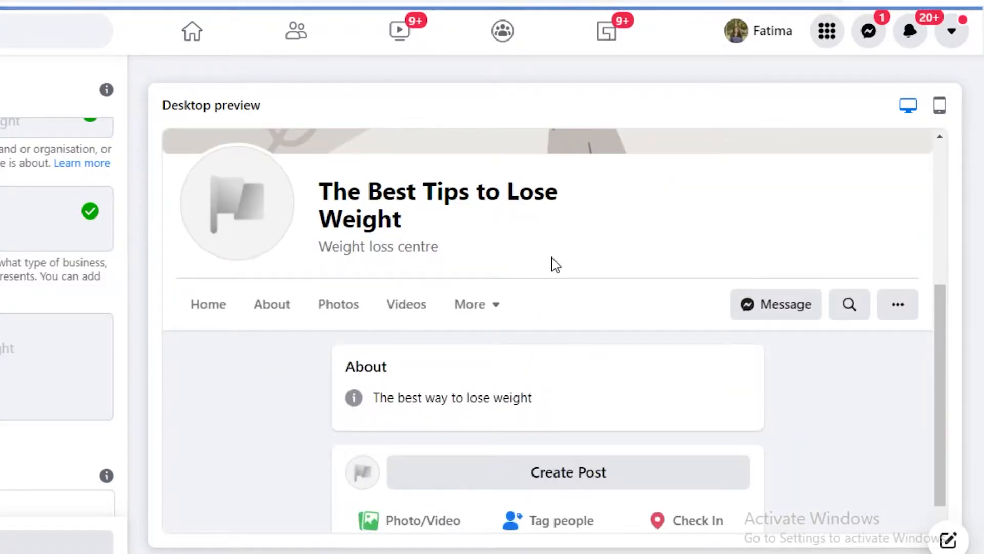
{"action": "scroll", "coordinate": [601, 275], "scroll_direction": "down", "scroll_amount": 1}
{"action": "scroll", "coordinate": [417, 266], "scroll_direction": "up", "scroll_amount": 1}
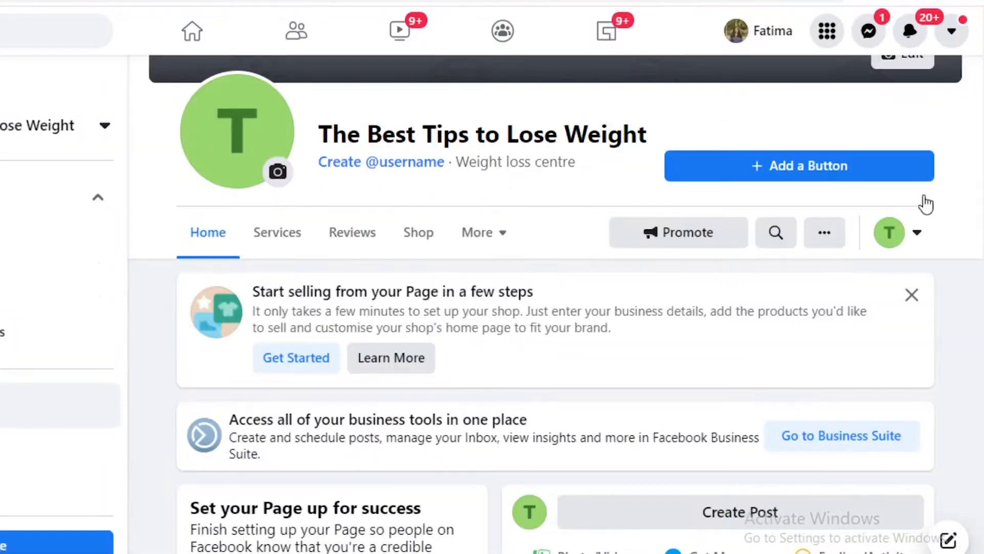
{"action": "left_click", "coordinate": [853, 180]}
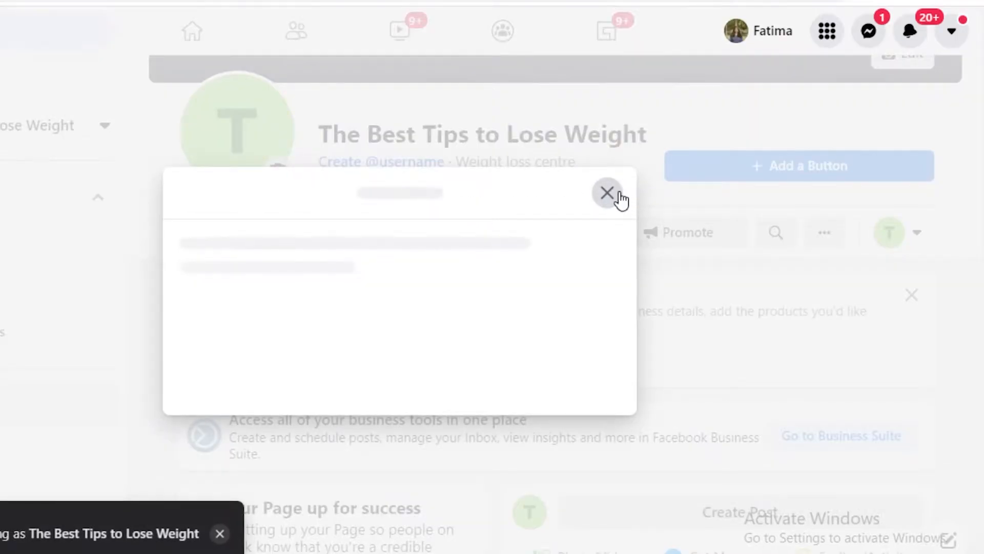
{"action": "left_click", "coordinate": [619, 194]}
{"action": "scroll", "coordinate": [428, 125], "scroll_direction": "up", "scroll_amount": 5}
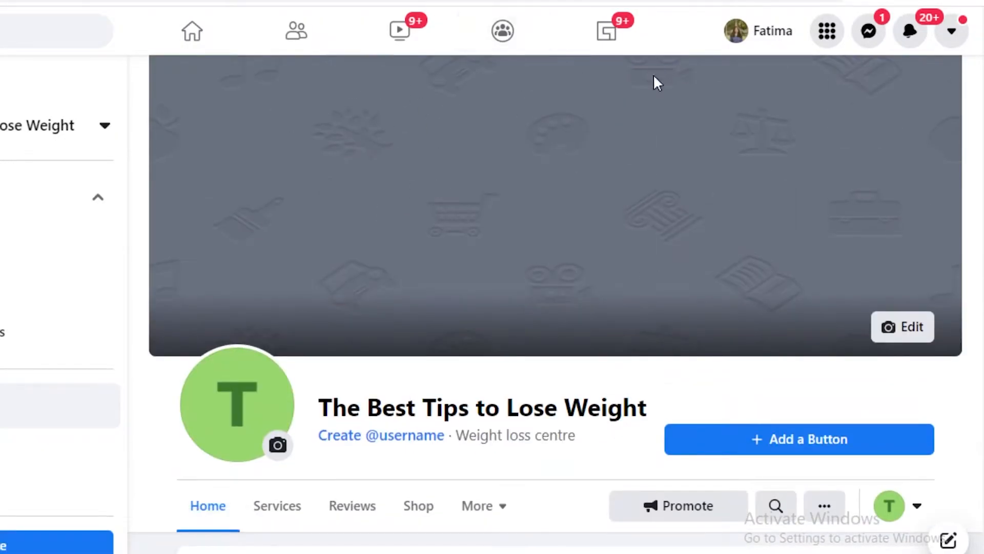
{"action": "scroll", "coordinate": [558, 215], "scroll_direction": "down", "scroll_amount": 5}
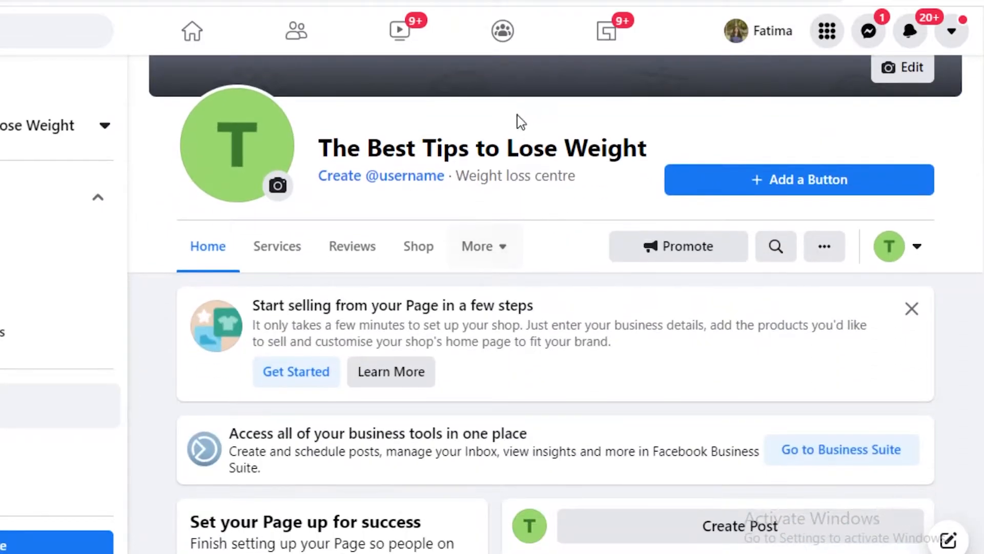
{"action": "scroll", "coordinate": [533, 147], "scroll_direction": "down", "scroll_amount": 8}
{"action": "scroll", "coordinate": [516, 510], "scroll_direction": "up", "scroll_amount": 10}
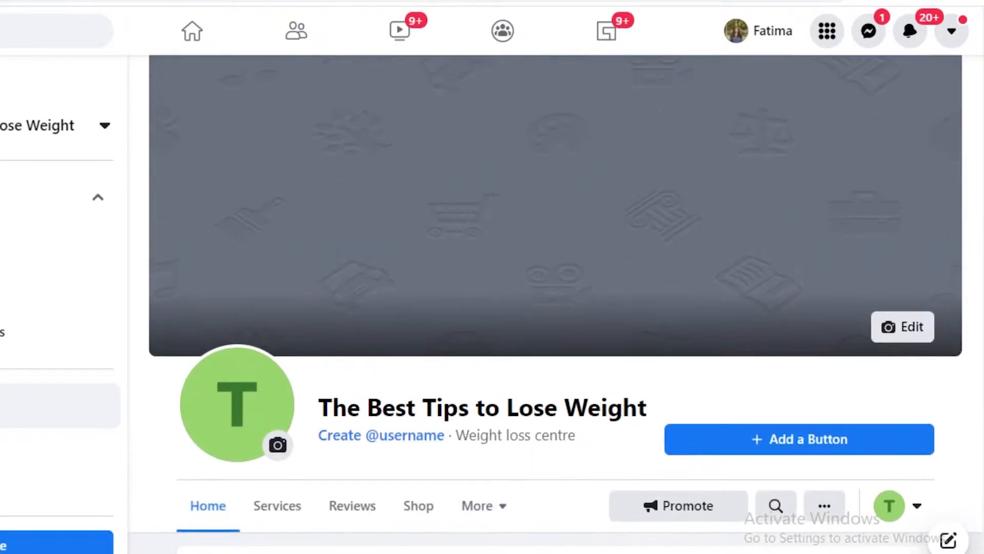
Open the Canva home page in a new browser tab.
{"action": "key", "text": "ctrl+t"}
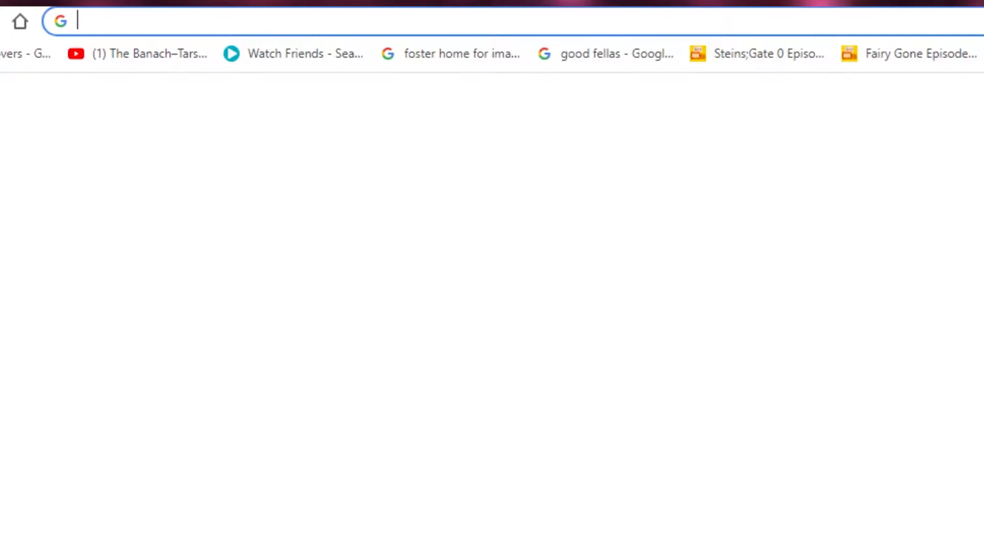
{"action": "type", "text": "canva"}
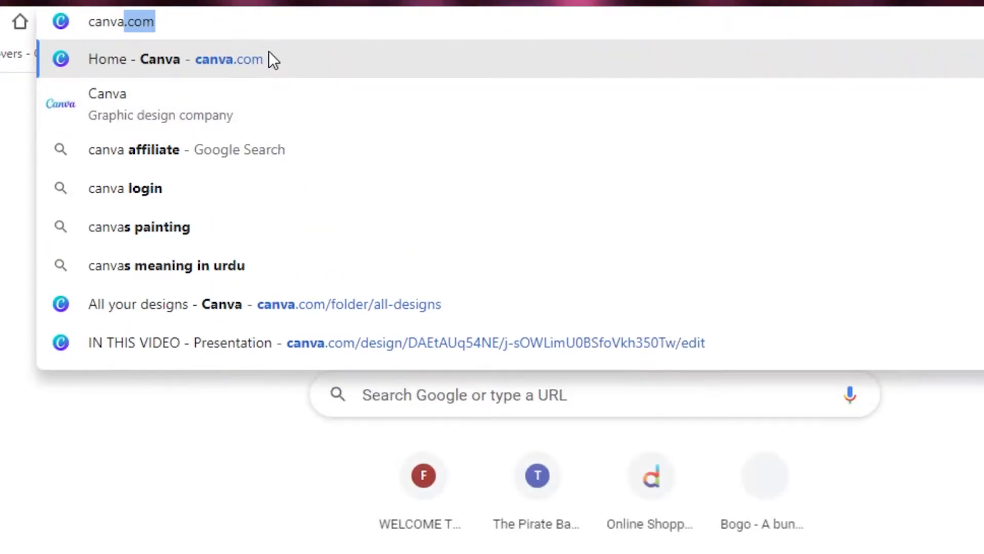
{"action": "left_click", "coordinate": [269, 50]}
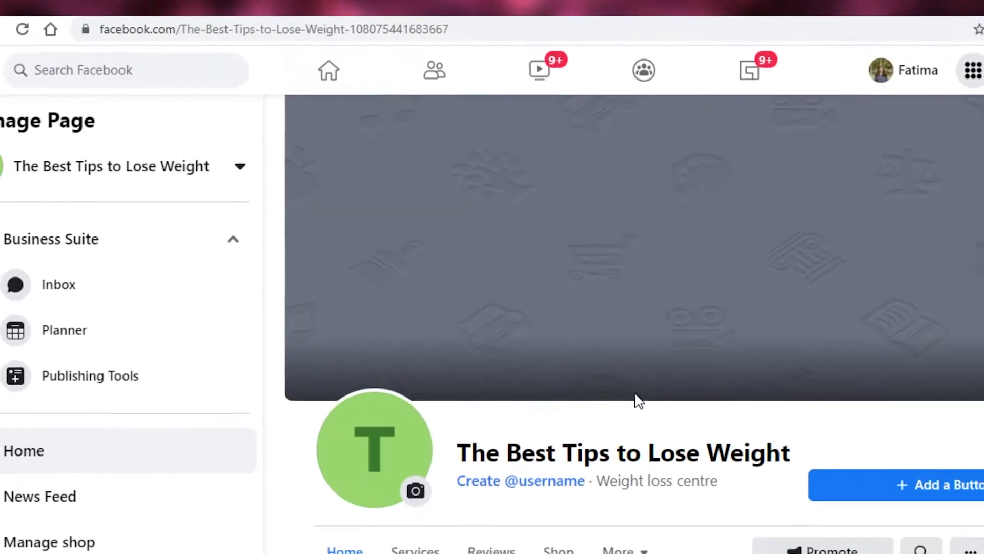
{"action": "scroll", "coordinate": [563, 226], "scroll_direction": "down", "scroll_amount": 8}
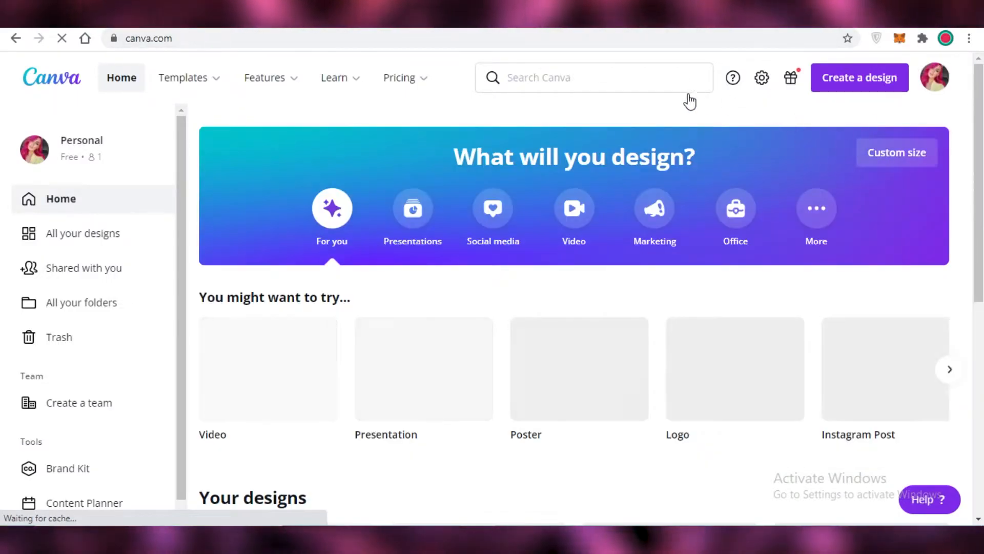
Search Canva for the Facebook Cover template type and create a blank Facebook Cover design.
{"action": "left_click", "coordinate": [630, 85]}
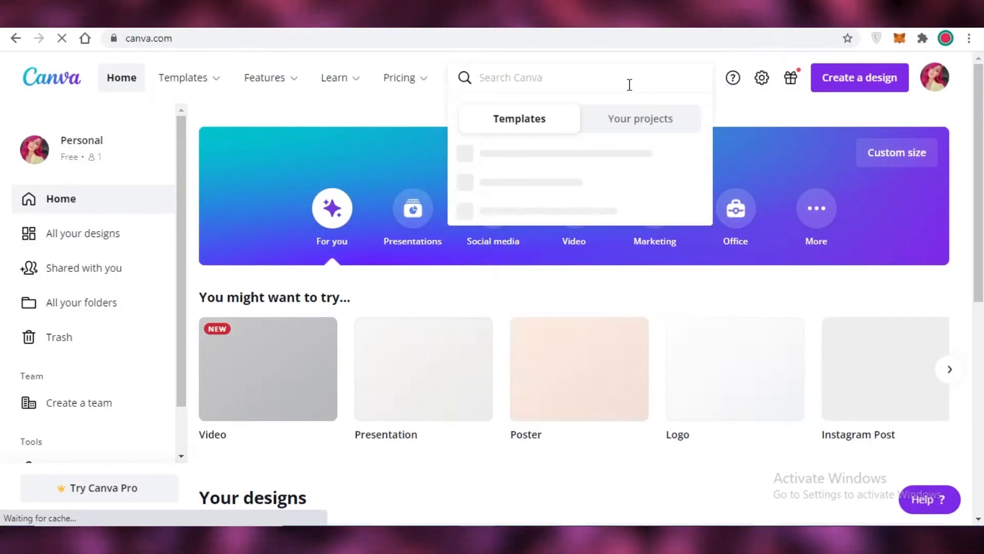
{"action": "type", "text": "facebook"}
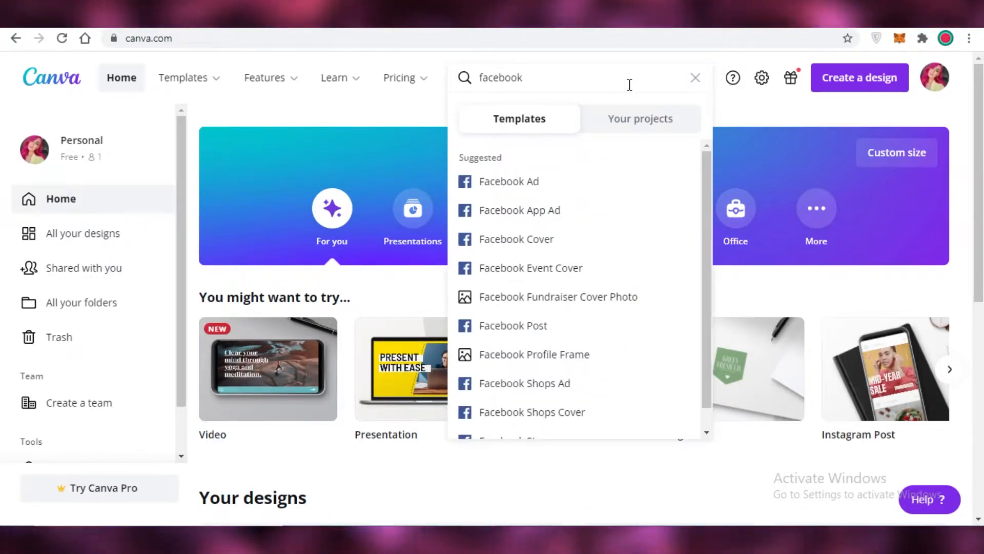
{"action": "left_click", "coordinate": [484, 239]}
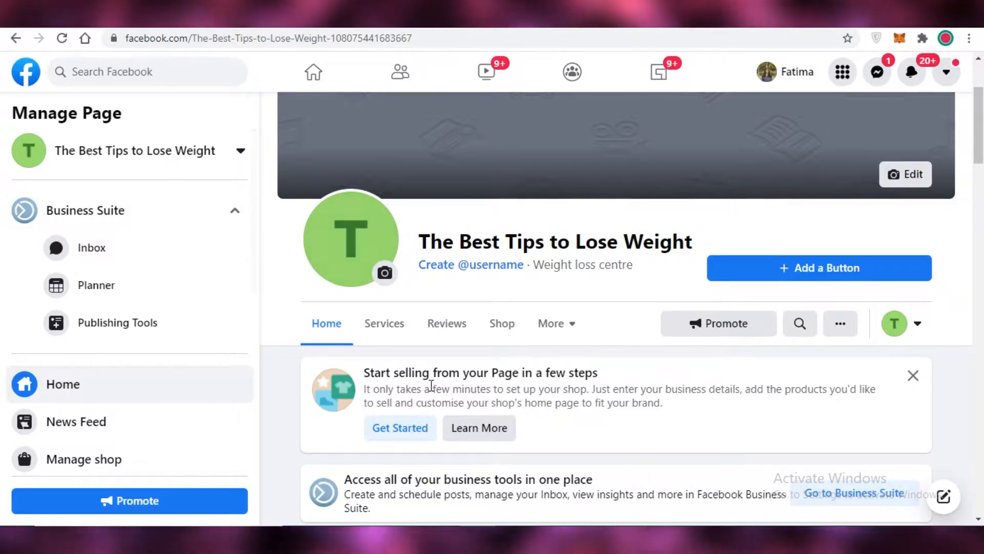
{"action": "scroll", "coordinate": [611, 240], "scroll_direction": "down", "scroll_amount": 3}
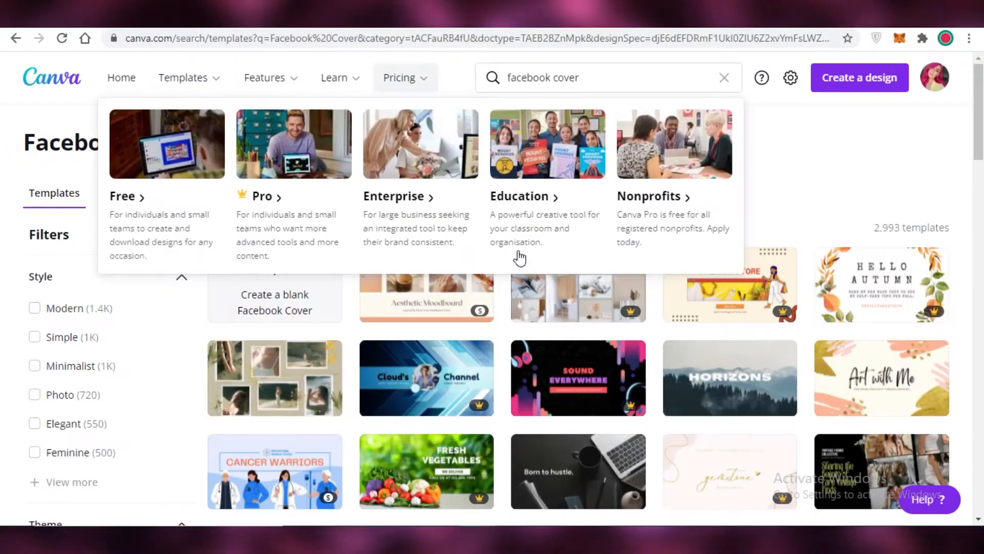
{"action": "scroll", "coordinate": [734, 257], "scroll_direction": "down", "scroll_amount": 3}
{"action": "scroll", "coordinate": [734, 257], "scroll_direction": "up", "scroll_amount": 3}
{"action": "left_click", "coordinate": [272, 285]}
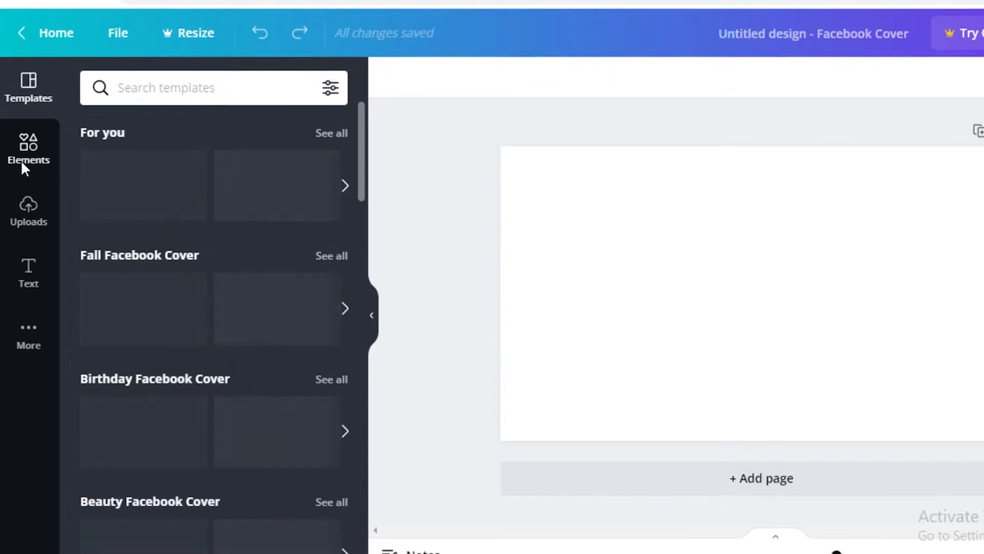
Search the design elements for "fitness".
{"action": "left_click", "coordinate": [29, 150]}
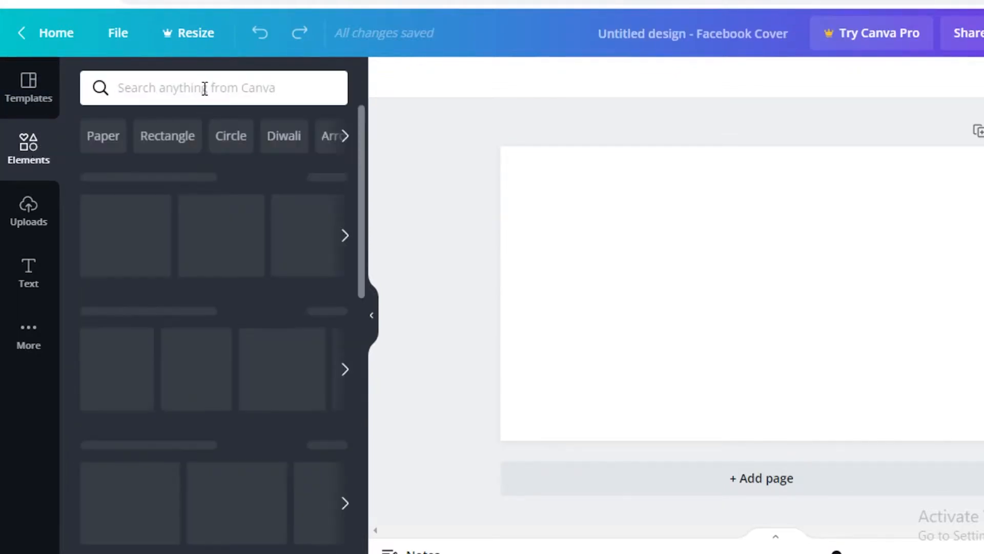
{"action": "left_click", "coordinate": [204, 88]}
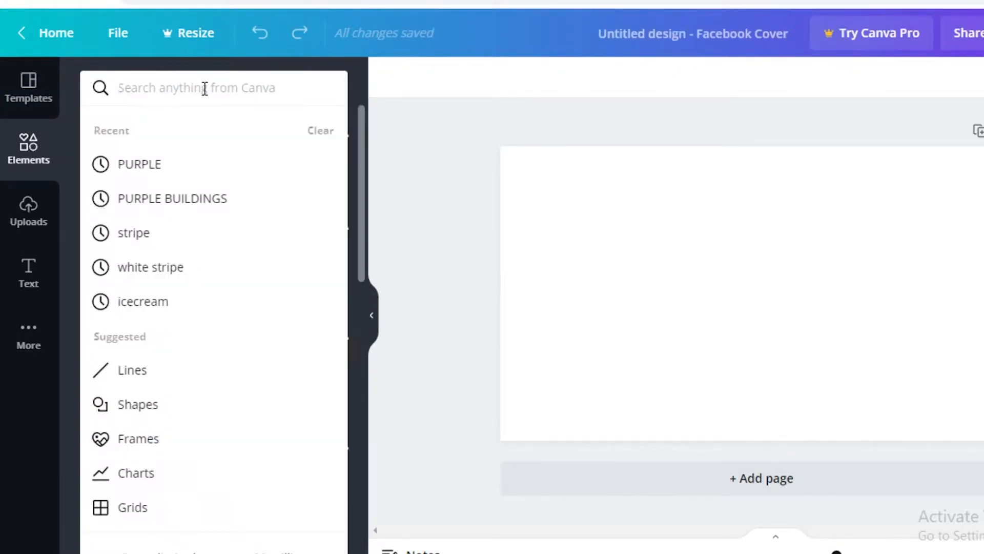
{"action": "type", "text": "fitness"}
{"action": "key", "text": "Return"}
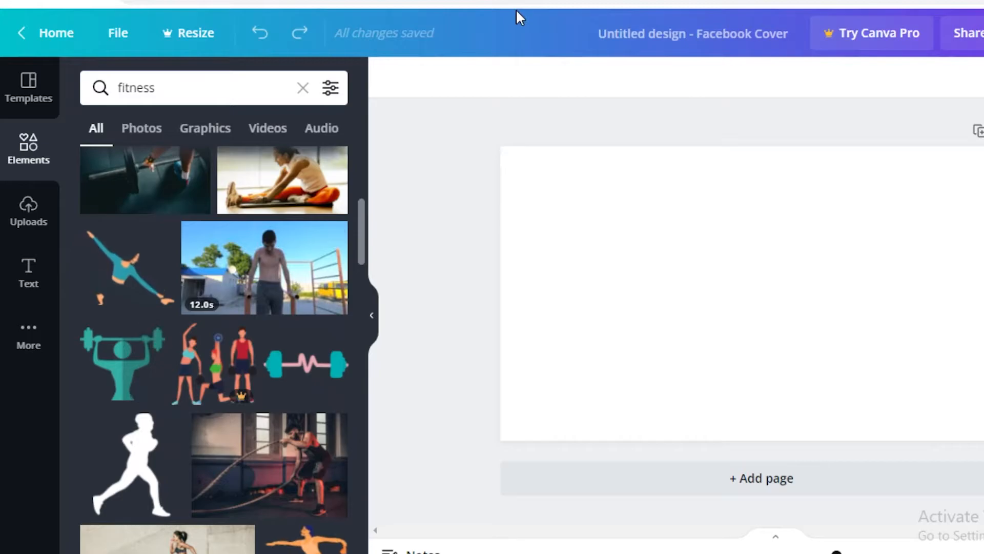
Add the free graphic of the running woman in red to the cover and move it to the lower right area.
{"action": "scroll", "coordinate": [308, 334], "scroll_direction": "down", "scroll_amount": 6}
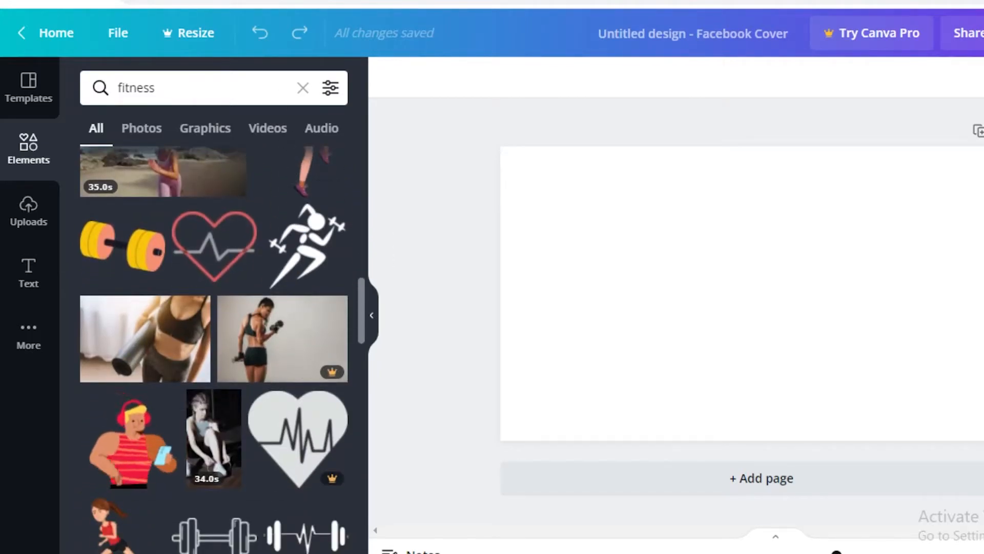
{"action": "scroll", "coordinate": [226, 382], "scroll_direction": "down", "scroll_amount": 3}
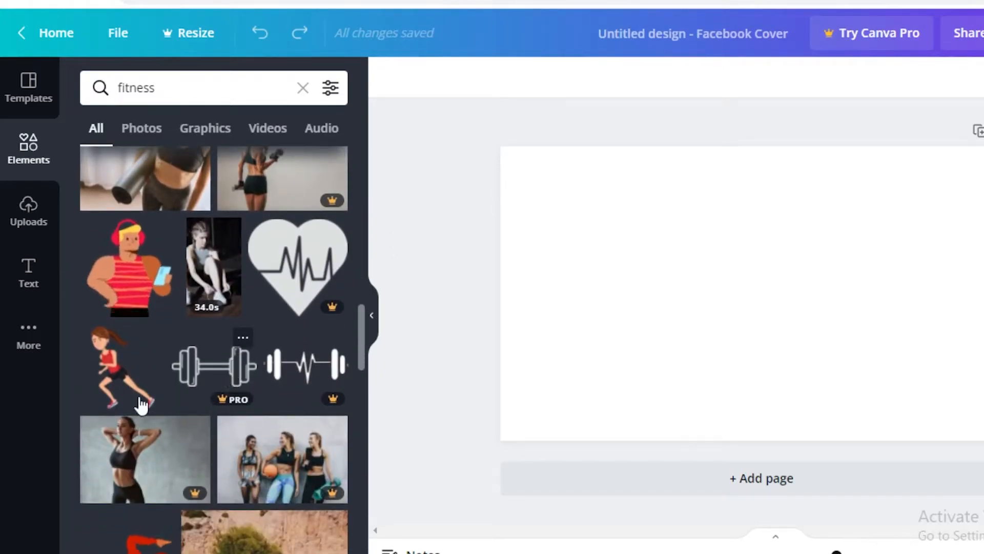
{"action": "left_click", "coordinate": [99, 378]}
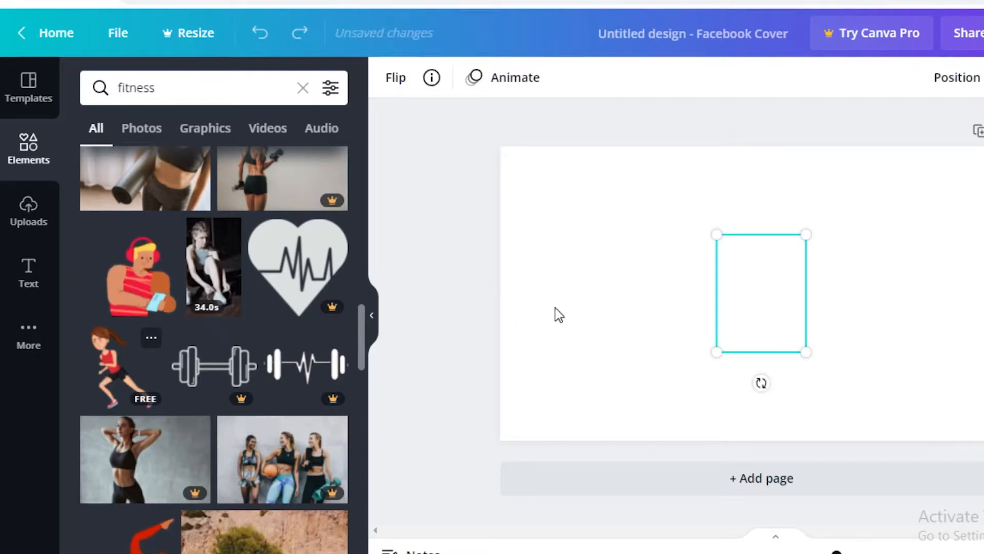
{"action": "left_click_drag", "start_coordinate": [778, 306], "coordinate": [943, 334]}
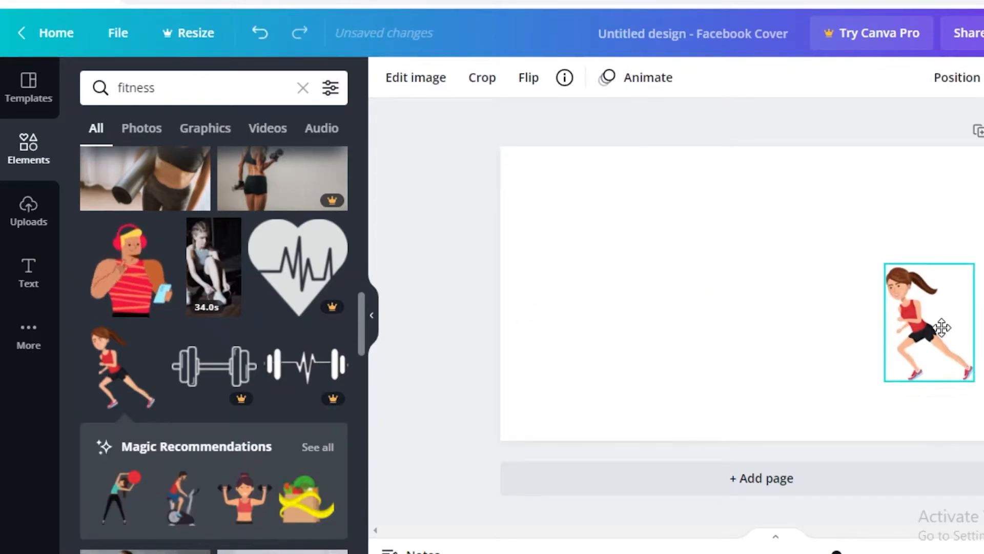
{"action": "scroll", "coordinate": [144, 328], "scroll_direction": "down", "scroll_amount": 5}
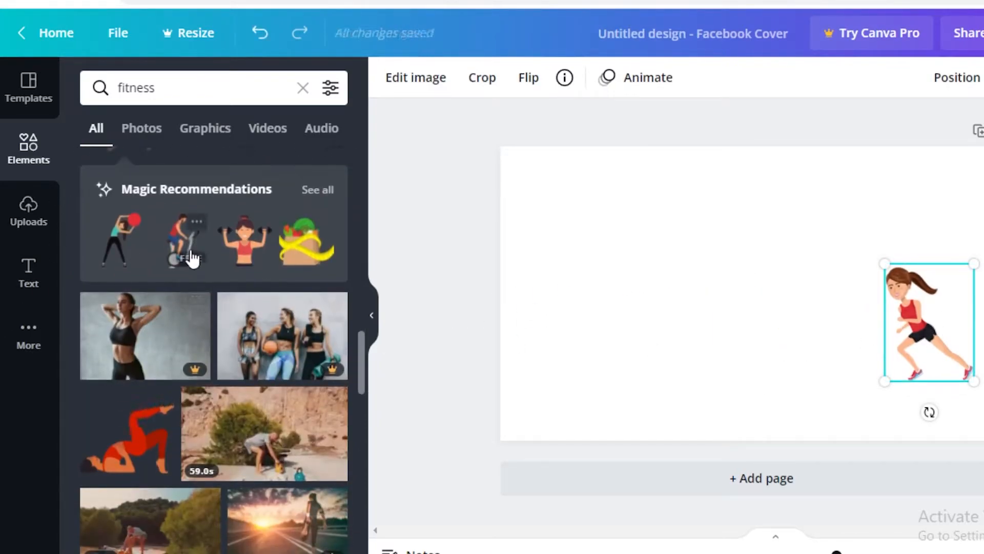
Add the heartbeat heart, dumbbell woman, stretching elderly couple and exercise bike graphics from the full Magic Recommendations to the cover.
{"action": "left_click", "coordinate": [318, 190]}
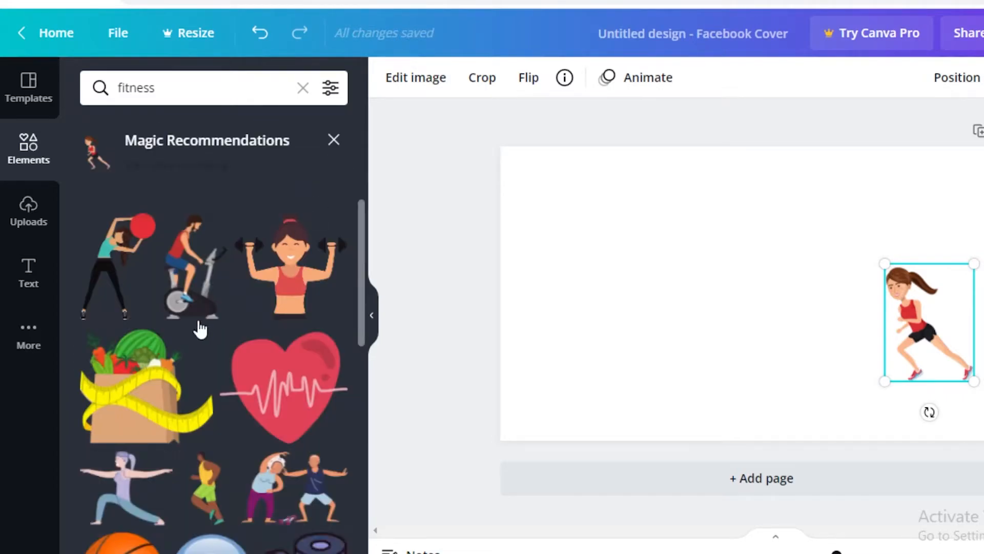
{"action": "left_click", "coordinate": [260, 387]}
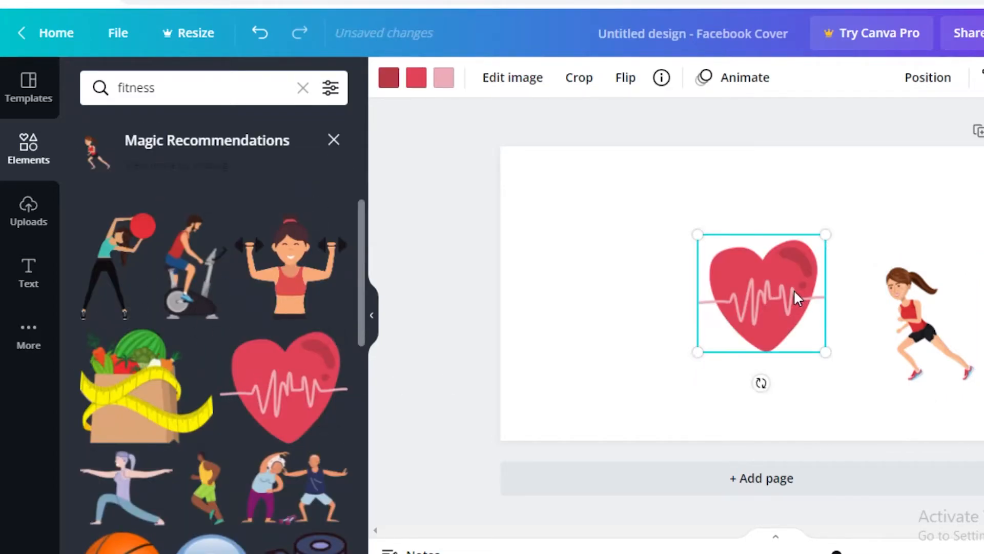
{"action": "left_click_drag", "start_coordinate": [792, 291], "coordinate": [727, 252]}
{"action": "left_click", "coordinate": [295, 272]}
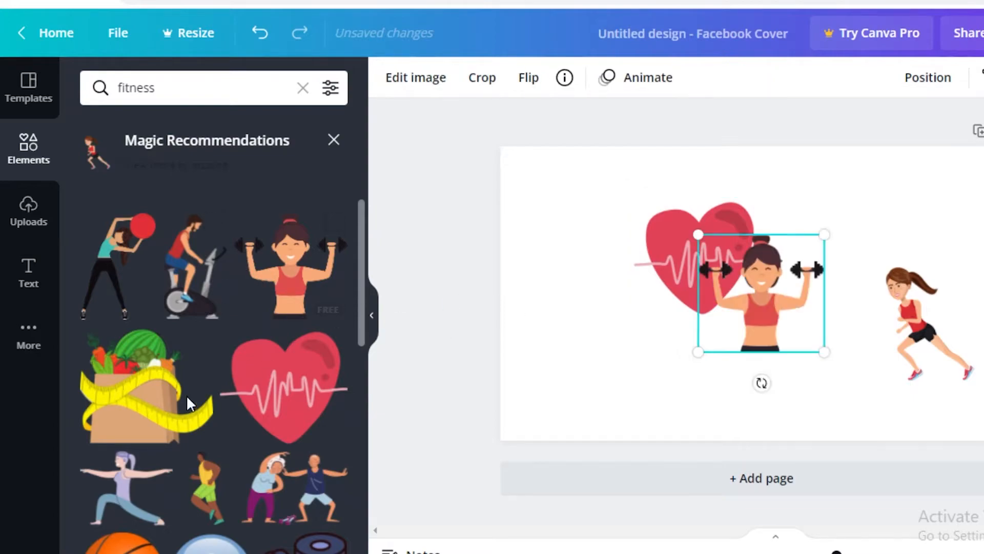
{"action": "left_click", "coordinate": [285, 482]}
{"action": "left_click", "coordinate": [208, 241]}
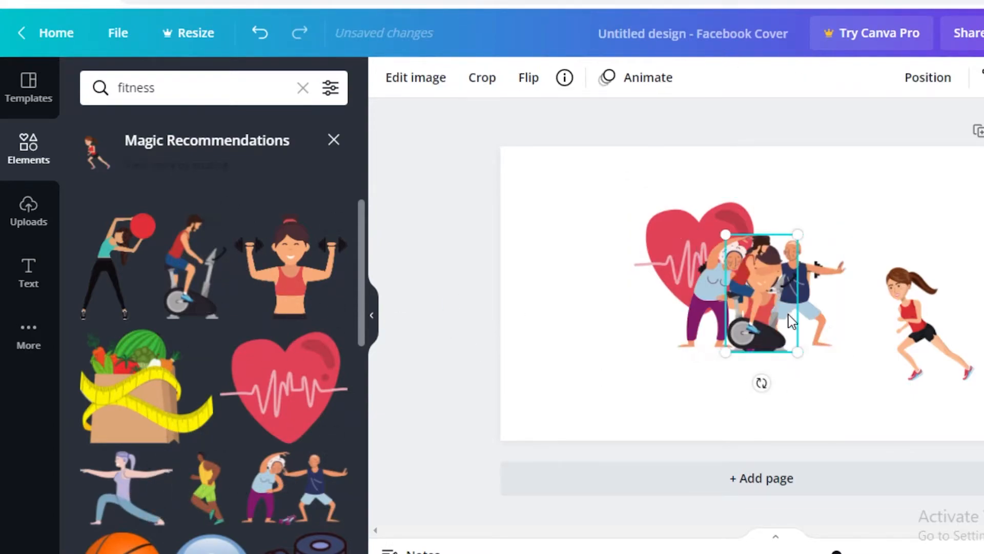
Spread out the graphics: bike in the cover's lower left, couple lower centre, runner lower right and dumbbell woman upper right.
{"action": "left_click_drag", "start_coordinate": [734, 307], "coordinate": [540, 366]}
{"action": "left_click_drag", "start_coordinate": [921, 322], "coordinate": [939, 349]}
{"action": "left_click_drag", "start_coordinate": [794, 291], "coordinate": [794, 351]}
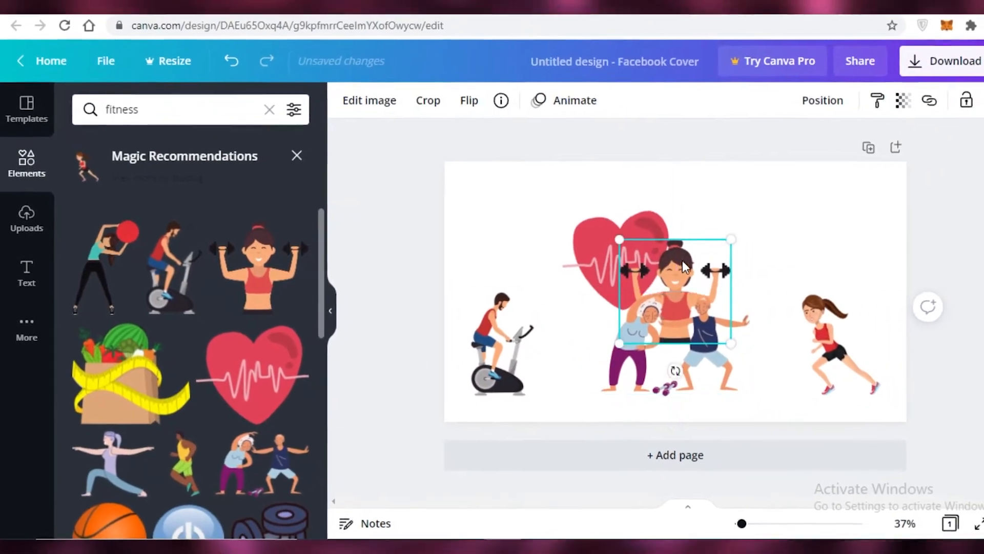
{"action": "left_click_drag", "start_coordinate": [760, 262], "coordinate": [974, 248]}
Delete the dumbbell woman and the elderly couple graphics from the cover.
{"action": "right_click", "coordinate": [822, 253]}
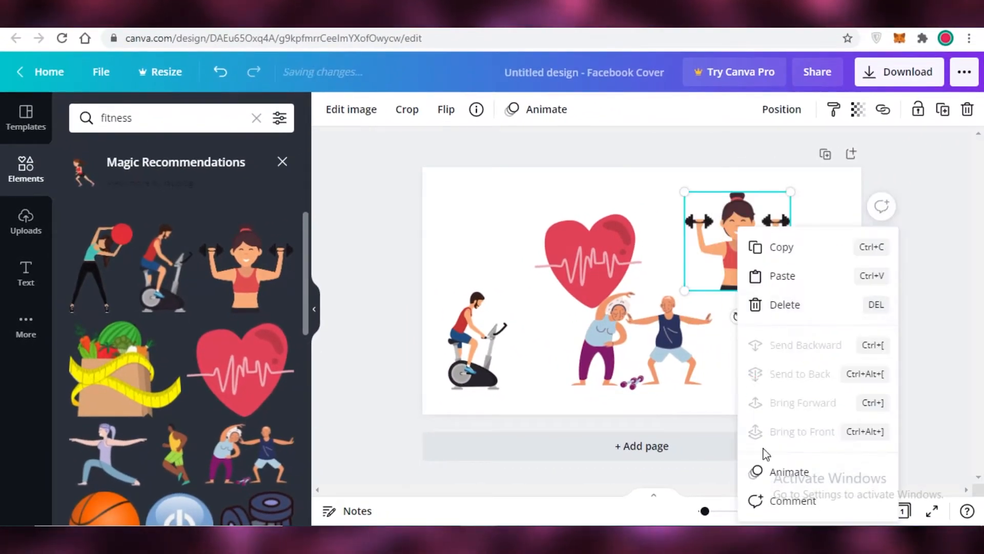
{"action": "left_click", "coordinate": [771, 304]}
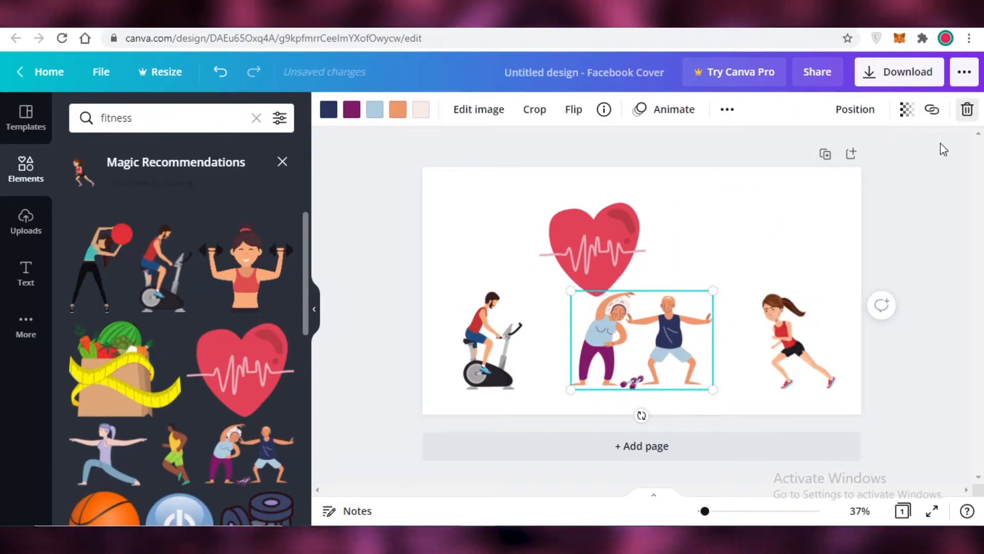
{"action": "left_click", "coordinate": [968, 109]}
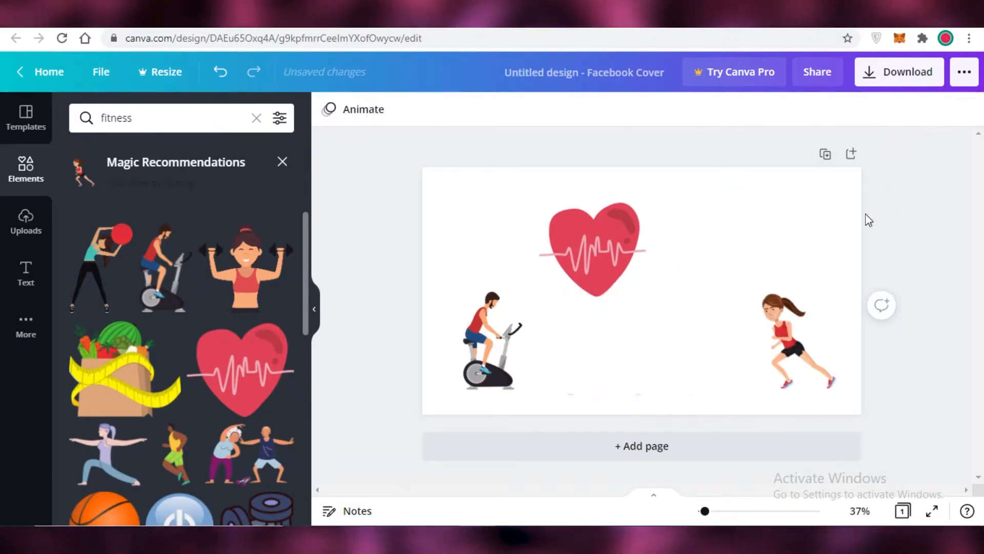
Move the runner and the exercise bike inward and centre the heart near the cover's upper edge.
{"action": "left_click_drag", "start_coordinate": [791, 338], "coordinate": [750, 338]}
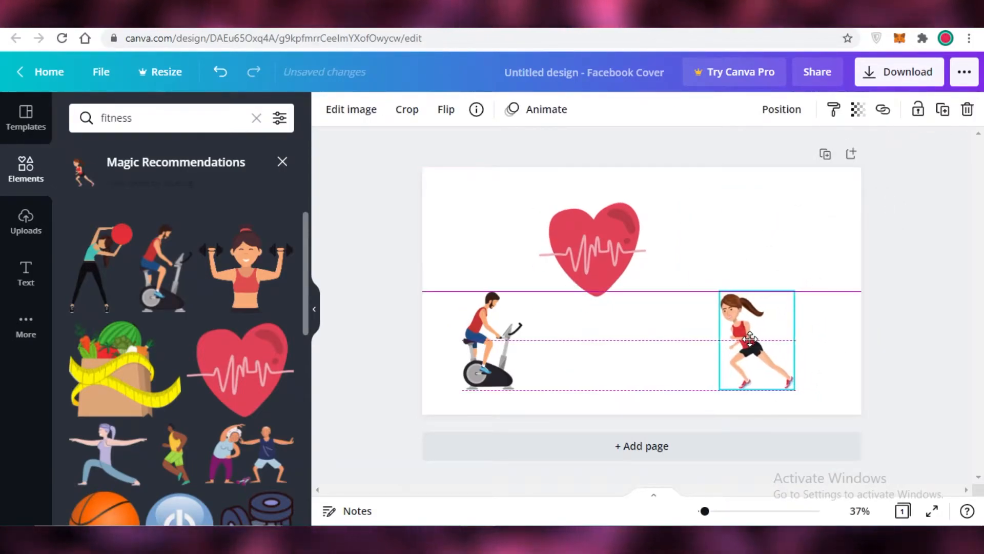
{"action": "left_click_drag", "start_coordinate": [474, 338], "coordinate": [508, 338]}
{"action": "left_click_drag", "start_coordinate": [622, 226], "coordinate": [648, 221]}
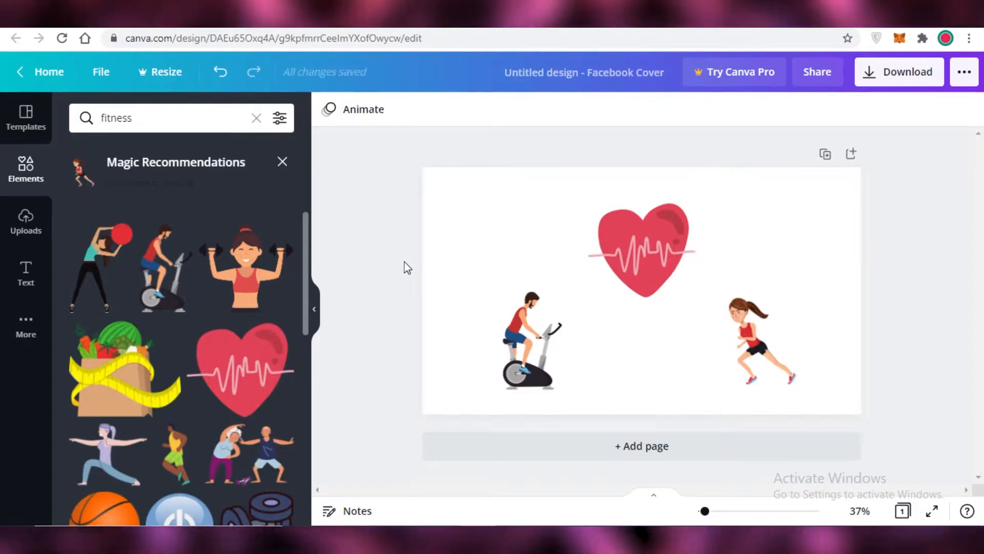
Search the design elements for "lines" and limit the results to graphics.
{"action": "left_click", "coordinate": [259, 114]}
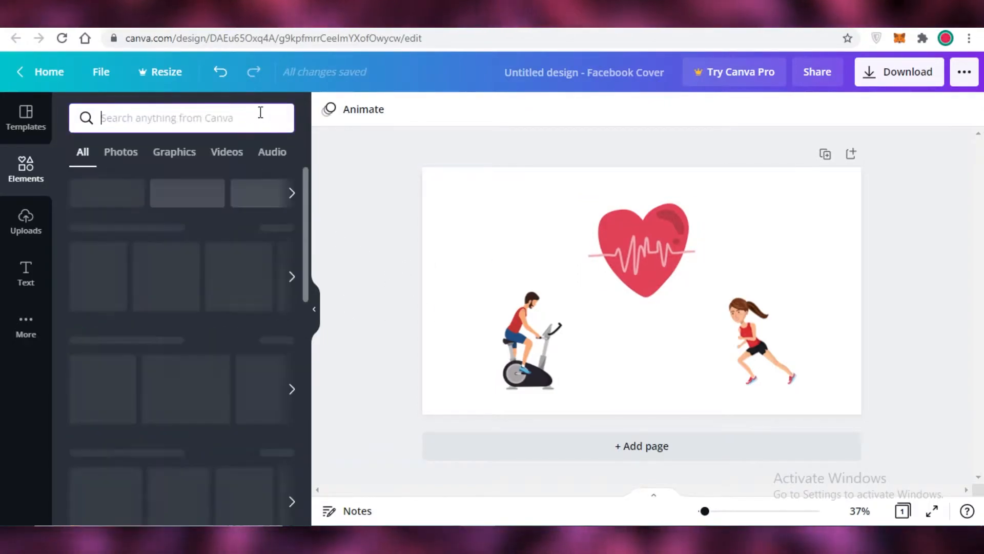
{"action": "type", "text": "lines"}
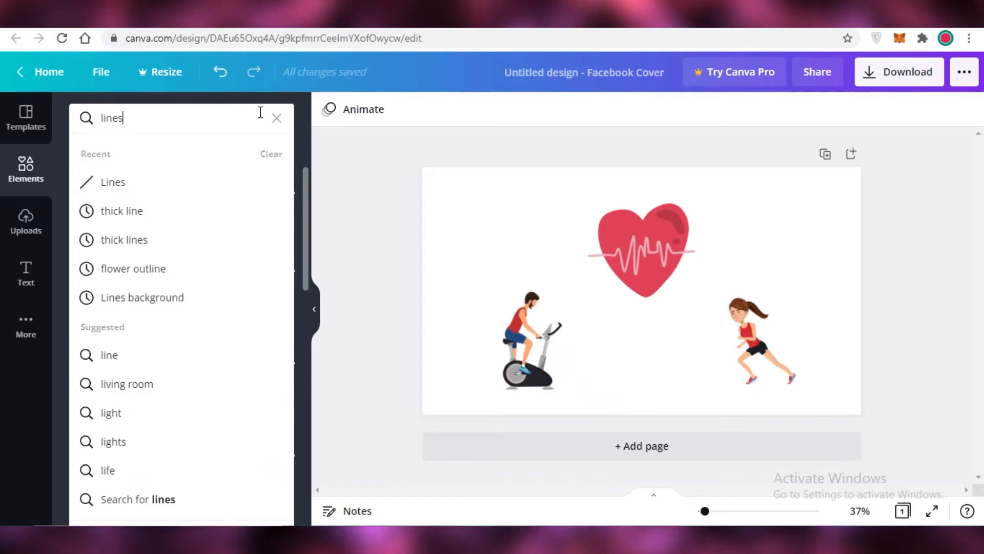
{"action": "key", "text": "Return"}
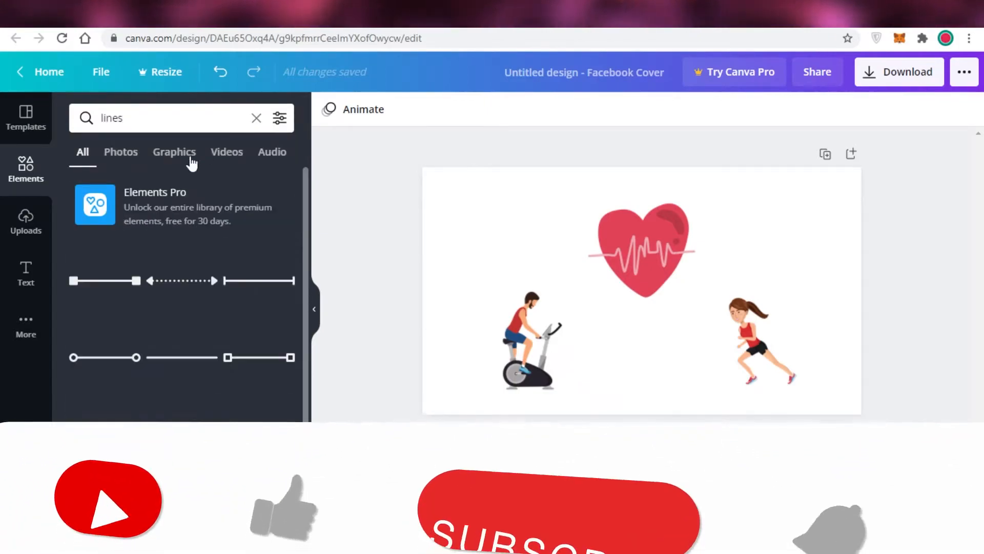
{"action": "left_click", "coordinate": [172, 153]}
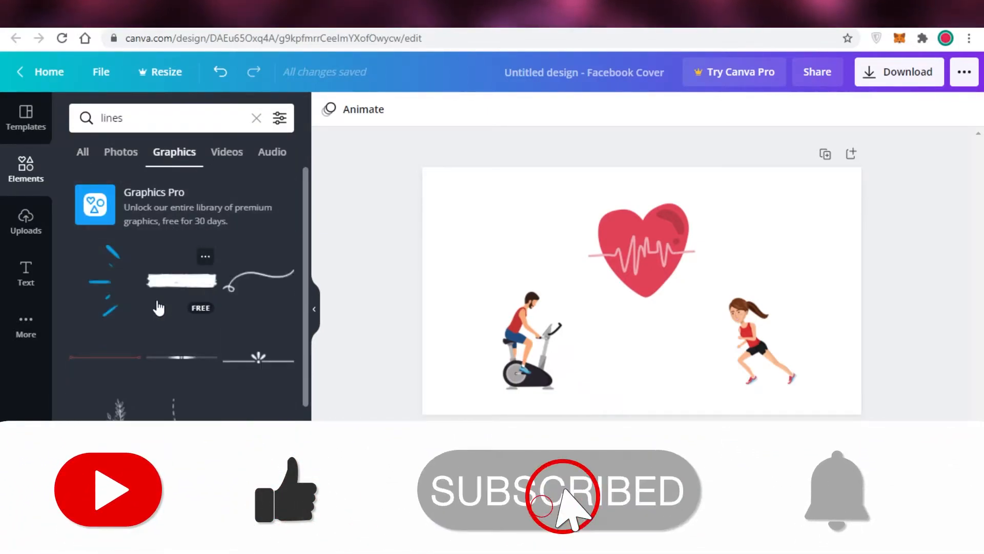
Add the blue radiating dashes graphic, rotate it diagonally and place it in the cover's upper left corner.
{"action": "left_click", "coordinate": [109, 285]}
{"action": "left_click_drag", "start_coordinate": [631, 311], "coordinate": [446, 237]}
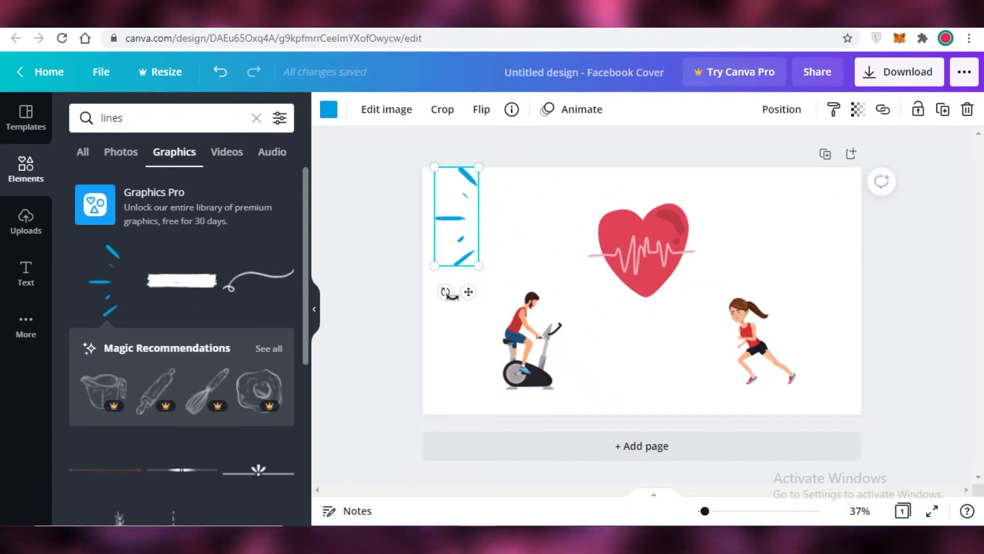
{"action": "left_click_drag", "start_coordinate": [445, 292], "coordinate": [404, 272]}
{"action": "left_click_drag", "start_coordinate": [481, 208], "coordinate": [485, 202]}
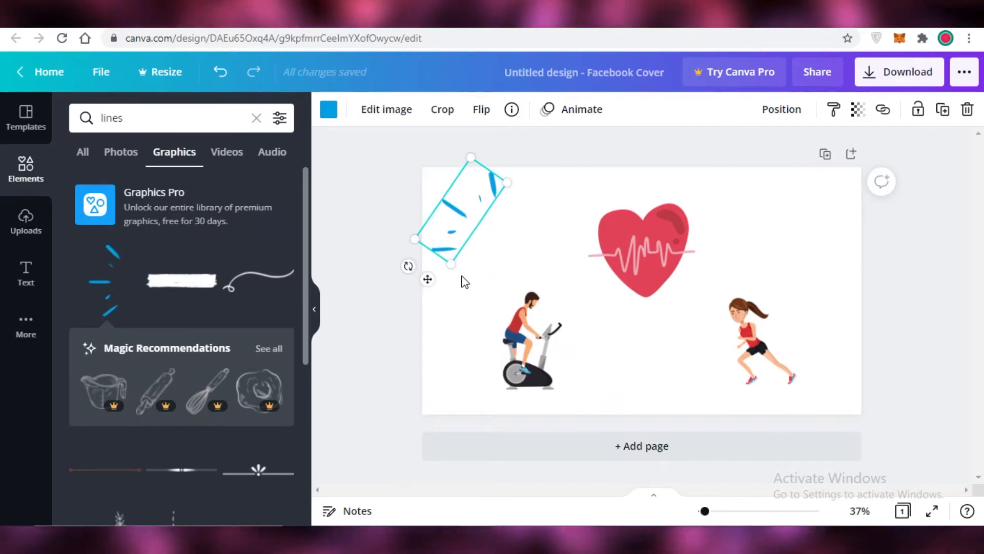
Duplicate the blue dashes, rotate the copy to mirror the original and place it in the cover's upper right corner.
{"action": "key", "text": "ctrl+d"}
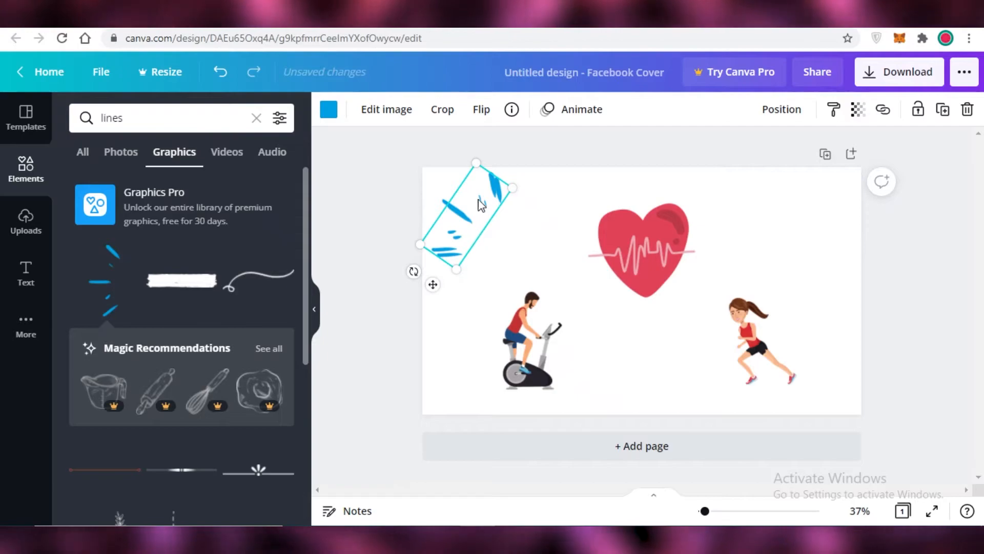
{"action": "left_click_drag", "start_coordinate": [413, 270], "coordinate": [441, 133]}
{"action": "left_click_drag", "start_coordinate": [479, 247], "coordinate": [841, 235]}
Move the heart down between the two figures and shift the runner and the bike outward toward the cover's sides.
{"action": "left_click_drag", "start_coordinate": [659, 237], "coordinate": [655, 310]}
{"action": "left_click_drag", "start_coordinate": [774, 373], "coordinate": [809, 358]}
{"action": "left_click_drag", "start_coordinate": [526, 357], "coordinate": [502, 357]}
{"action": "left_click", "coordinate": [980, 332]}
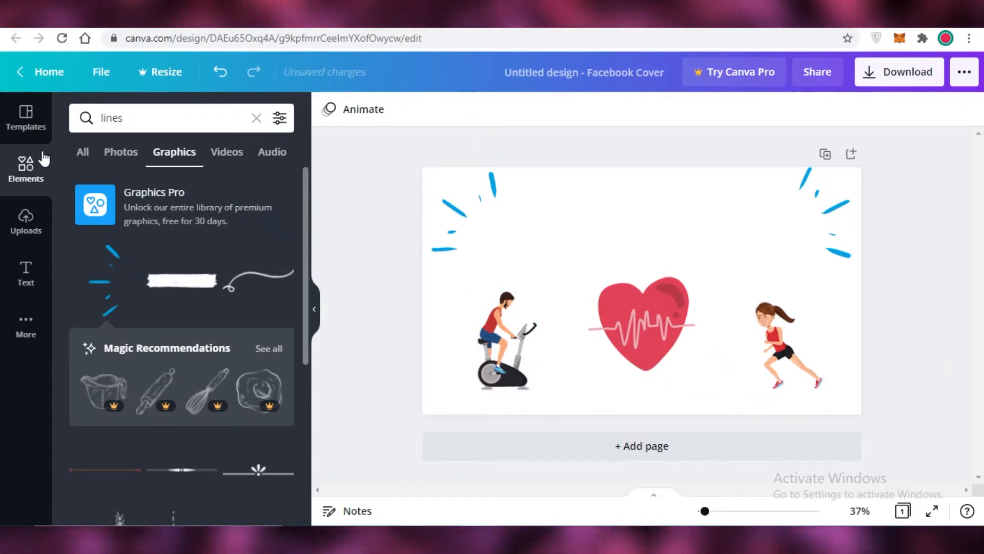
Add a heading reading "THE BEST TIPS TO LOSE WEIGHT", matching the Facebook Page name.
{"action": "left_click", "coordinate": [35, 270]}
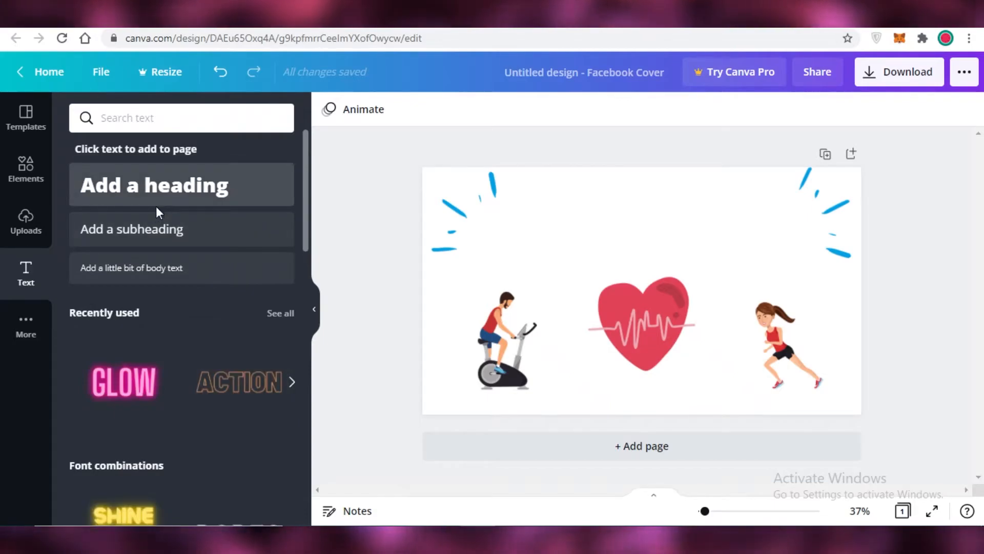
{"action": "left_click", "coordinate": [155, 205]}
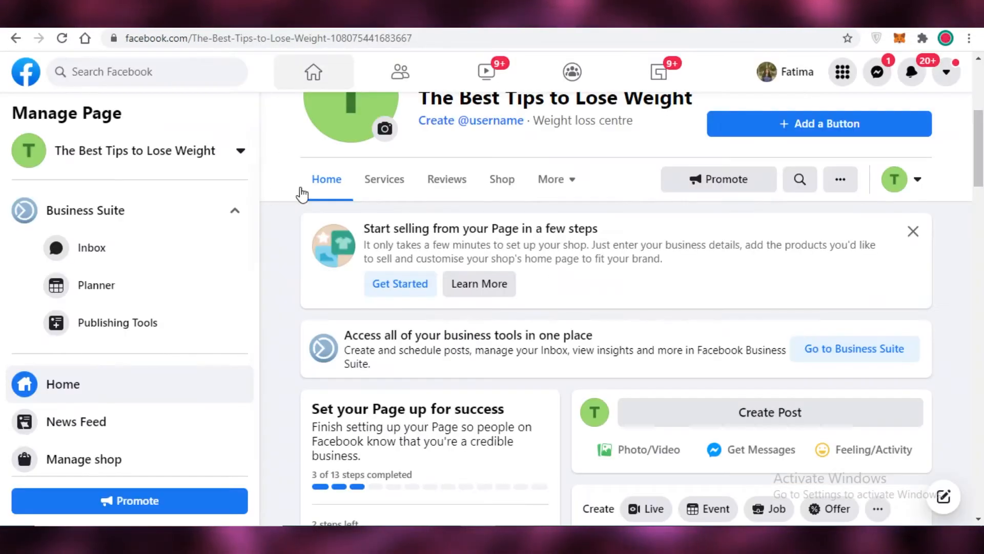
{"action": "scroll", "coordinate": [557, 266], "scroll_direction": "up", "scroll_amount": 3}
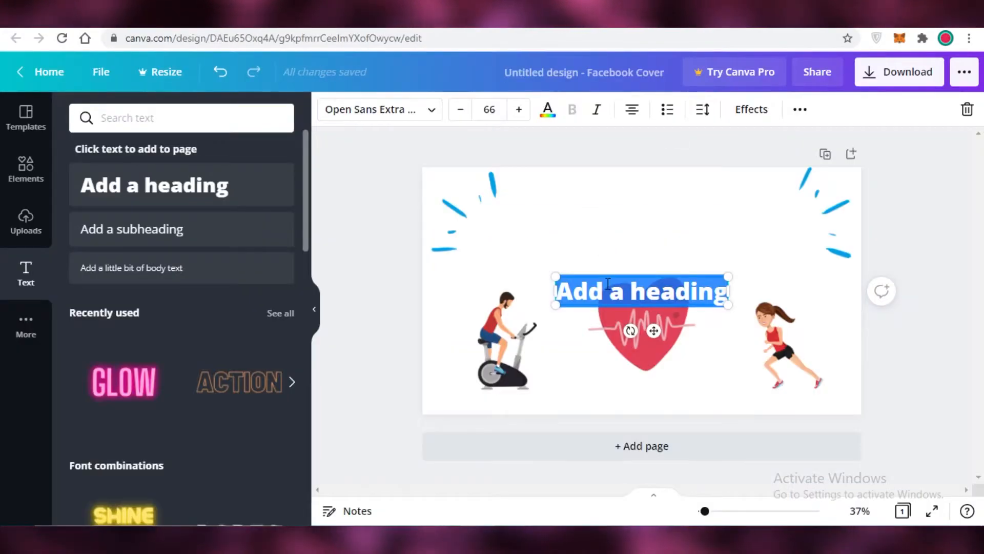
{"action": "type", "text": "THE BEST TIPS TO LOSE WEIGHT"}
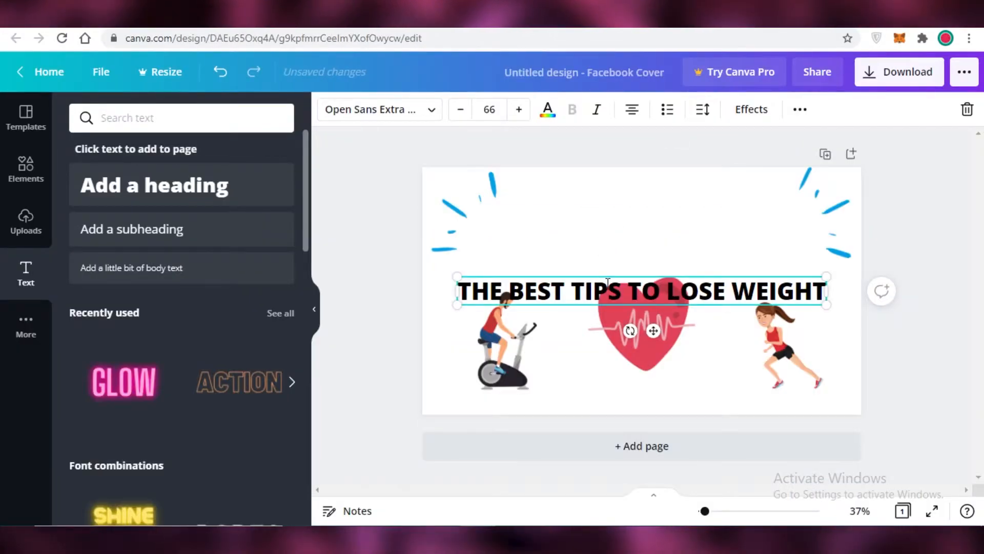
Add the "COFFEE PLEASE" font combination to the cover and move it above the heading.
{"action": "triple_click", "coordinate": [744, 303]}
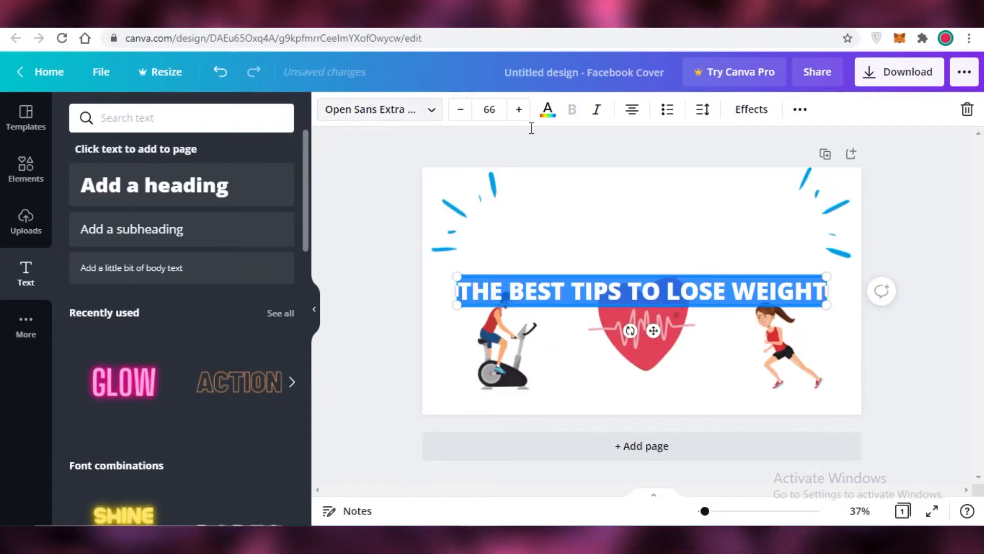
{"action": "scroll", "coordinate": [94, 413], "scroll_direction": "down", "scroll_amount": 5}
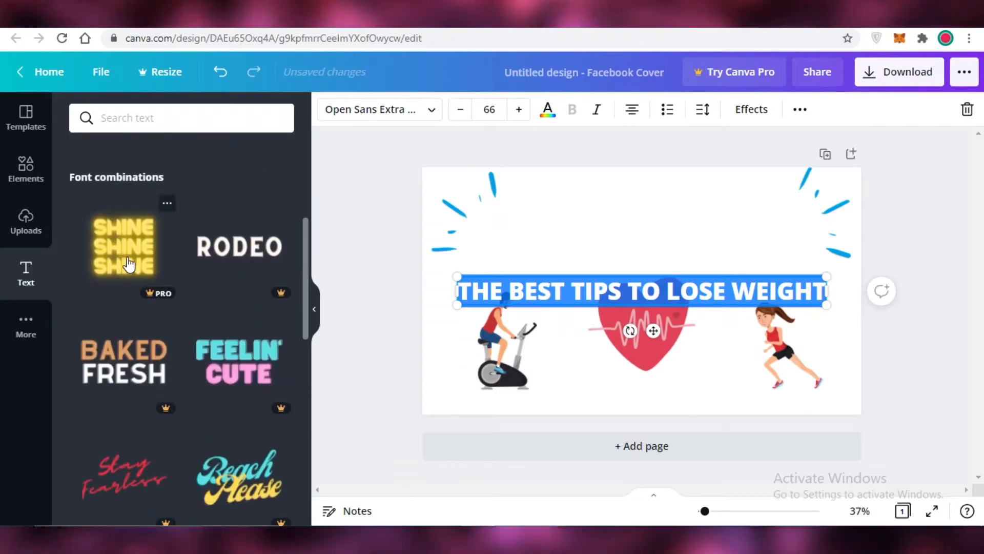
{"action": "scroll", "coordinate": [167, 220], "scroll_direction": "down", "scroll_amount": 3}
{"action": "scroll", "coordinate": [167, 221], "scroll_direction": "down", "scroll_amount": 5}
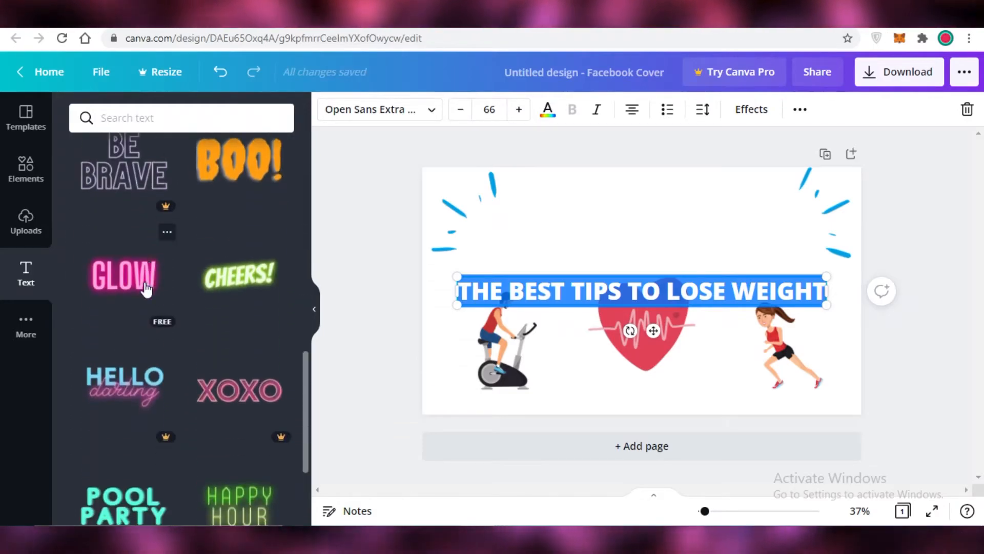
{"action": "scroll", "coordinate": [169, 303], "scroll_direction": "down", "scroll_amount": 12}
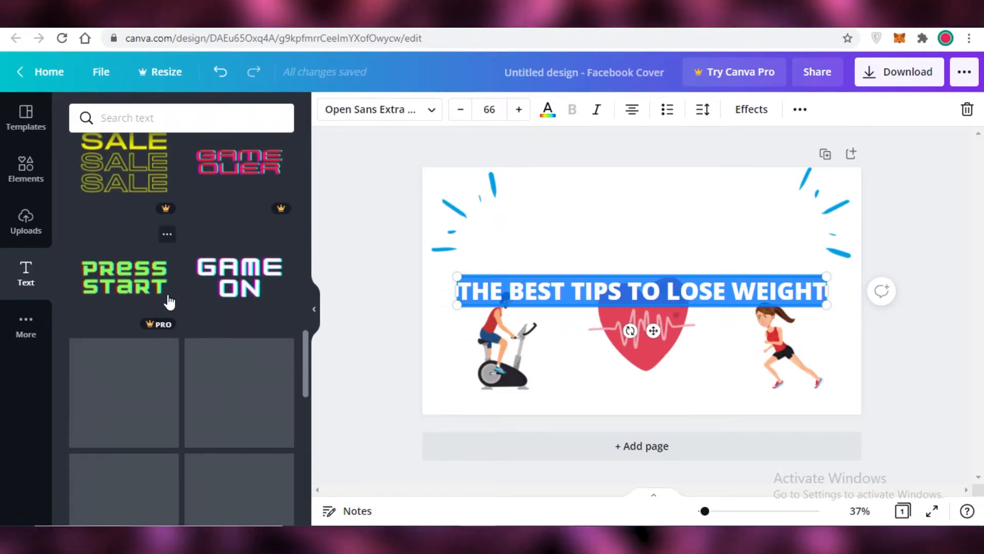
{"action": "scroll", "coordinate": [97, 248], "scroll_direction": "down", "scroll_amount": 1}
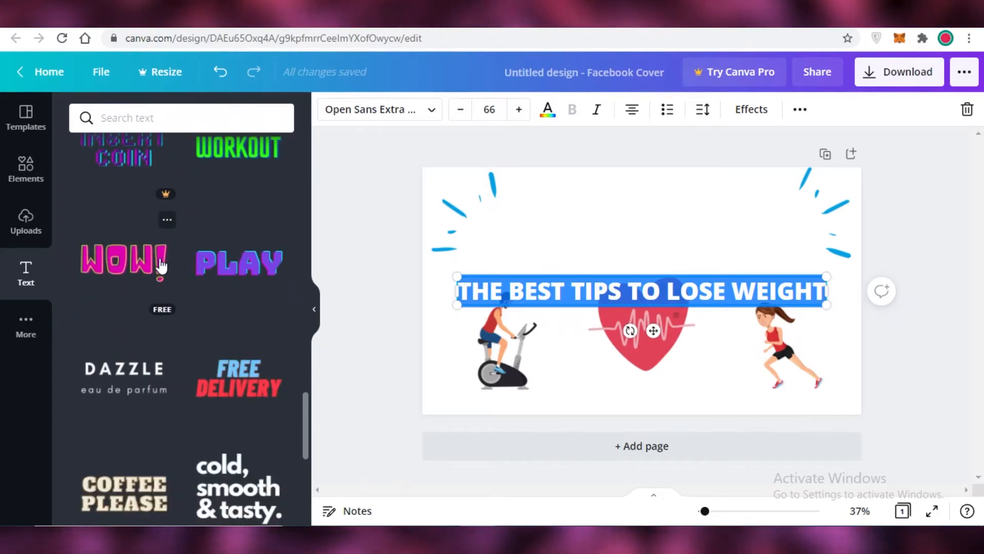
{"action": "scroll", "coordinate": [143, 356], "scroll_direction": "down", "scroll_amount": 2}
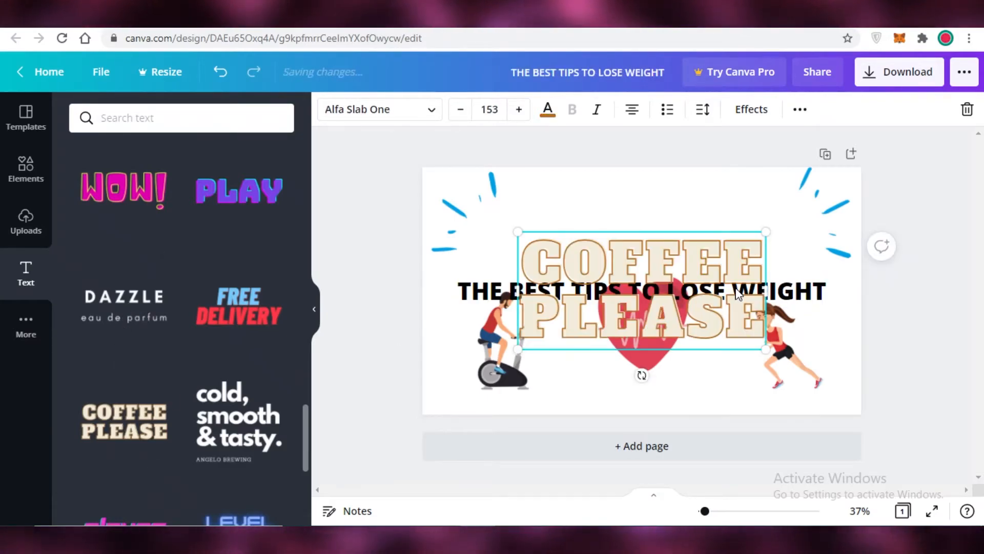
{"action": "double_click", "coordinate": [685, 258]}
{"action": "left_click_drag", "start_coordinate": [658, 231], "coordinate": [644, 158]}
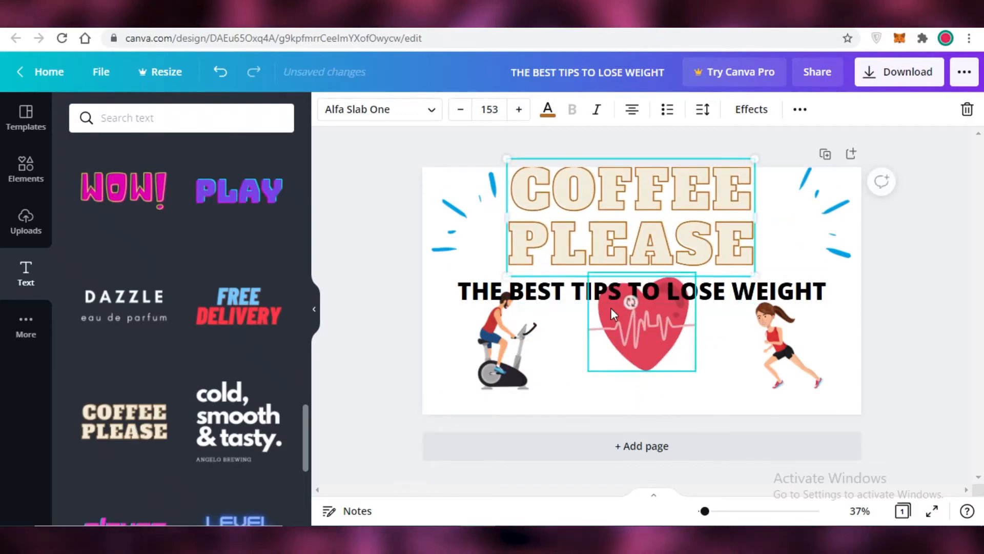
Cut the text "THE BEST TIPS TO LOSE WEIGHT" out of the plain heading.
{"action": "double_click", "coordinate": [638, 288]}
{"action": "key", "text": "ctrl+c"}
{"action": "right_click", "coordinate": [637, 288]}
{"action": "left_click", "coordinate": [693, 324]}
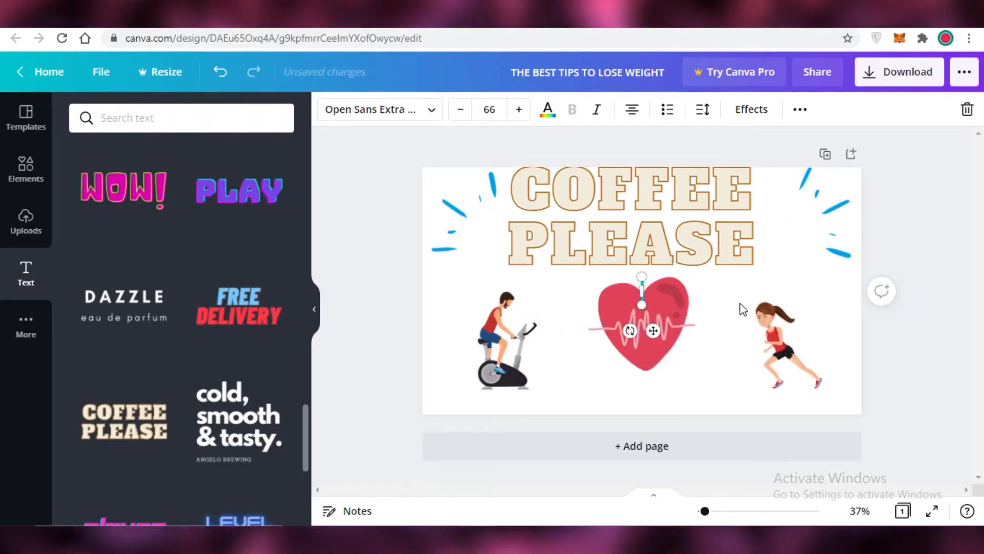
Replace the "COFFEE PLEASE" wording with the cut text "THE BEST TIPS TO LOSE WEIGHT" and enlarge its text box.
{"action": "double_click", "coordinate": [714, 234]}
{"action": "key", "text": "BackSpace"}
{"action": "double_click", "coordinate": [672, 180]}
{"action": "right_click", "coordinate": [672, 180]}
{"action": "left_click", "coordinate": [681, 248]}
{"action": "left_click_drag", "start_coordinate": [839, 442], "coordinate": [934, 364]}
Set the styled title's font size to 100 and position it across the cover's upper part, above the graphics.
{"action": "left_click_drag", "start_coordinate": [788, 386], "coordinate": [456, 170]}
{"action": "left_click", "coordinate": [462, 114]}
{"action": "left_click", "coordinate": [461, 113]}
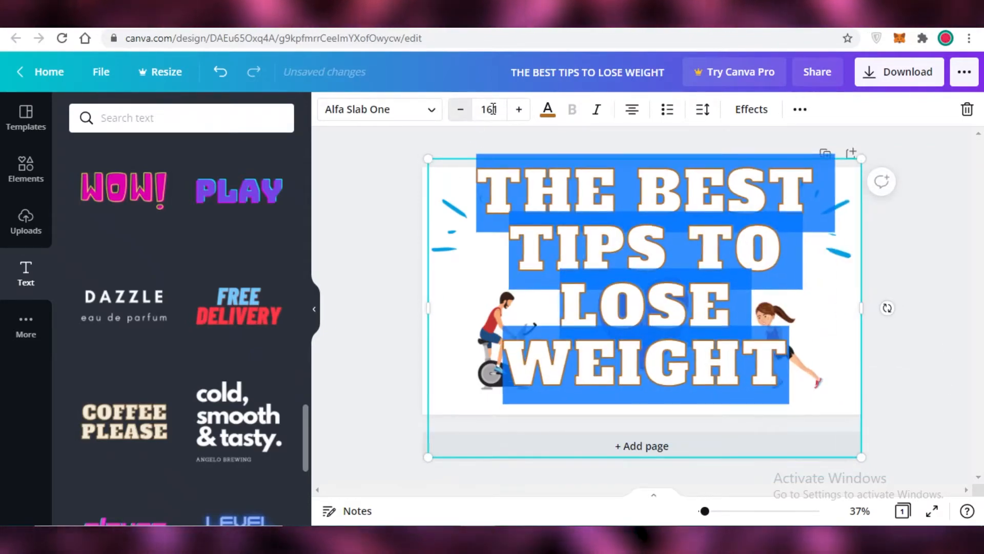
{"action": "left_click", "coordinate": [461, 113]}
{"action": "left_click", "coordinate": [500, 117]}
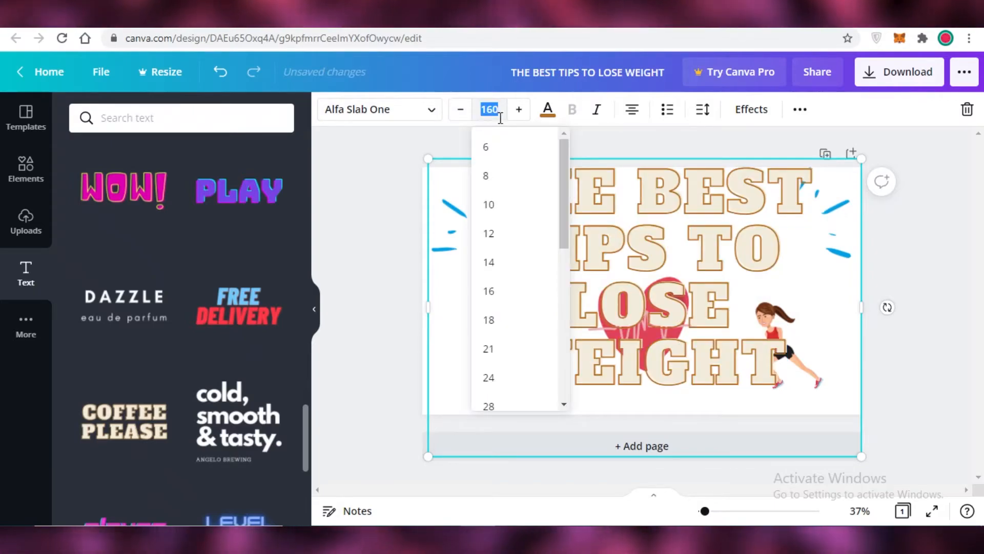
{"action": "type", "text": "100"}
{"action": "key", "text": "Return"}
{"action": "left_click_drag", "start_coordinate": [649, 207], "coordinate": [659, 247]}
{"action": "left_click", "coordinate": [752, 357]}
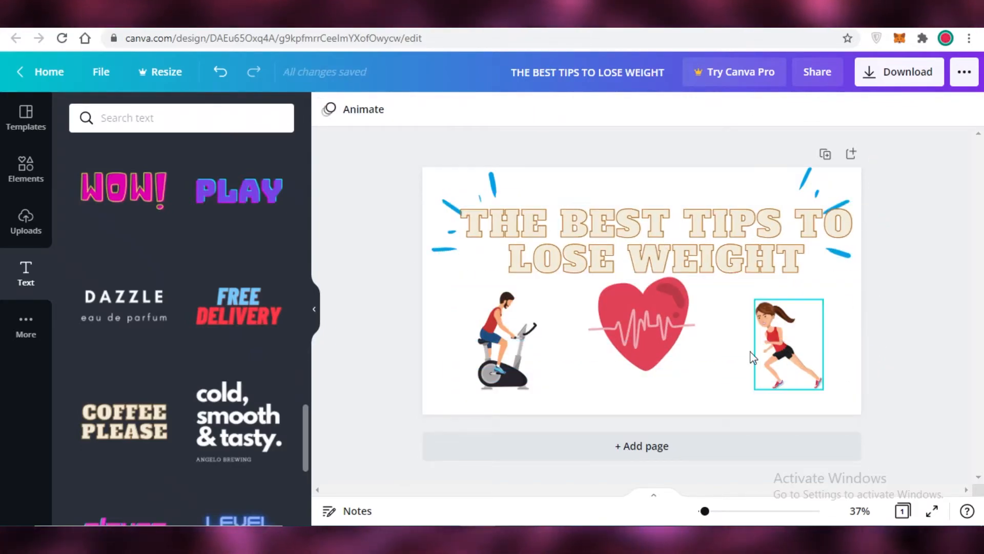
Add the "DAZZLE eau de parfum" font combination to the cover and copy the existing styled title's text.
{"action": "left_click", "coordinate": [689, 239]}
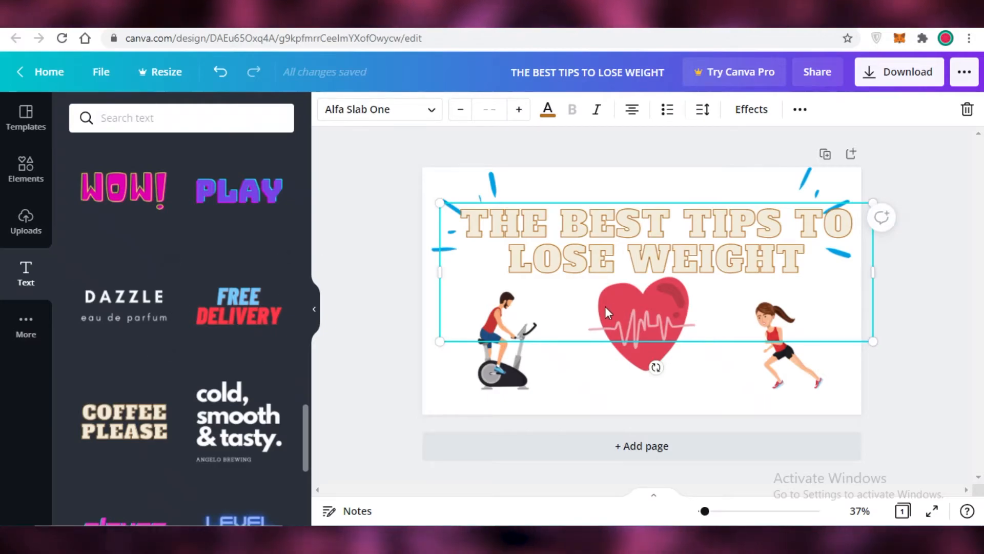
{"action": "left_click", "coordinate": [124, 305]}
{"action": "left_click", "coordinate": [680, 228]}
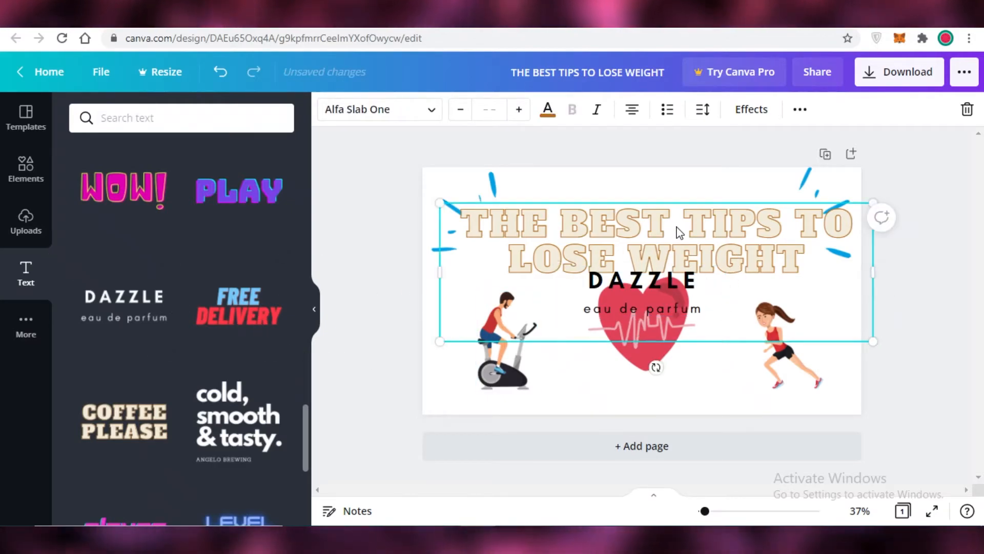
{"action": "left_click", "coordinate": [680, 226]}
{"action": "key", "text": "ctrl+c"}
{"action": "right_click", "coordinate": [680, 227]}
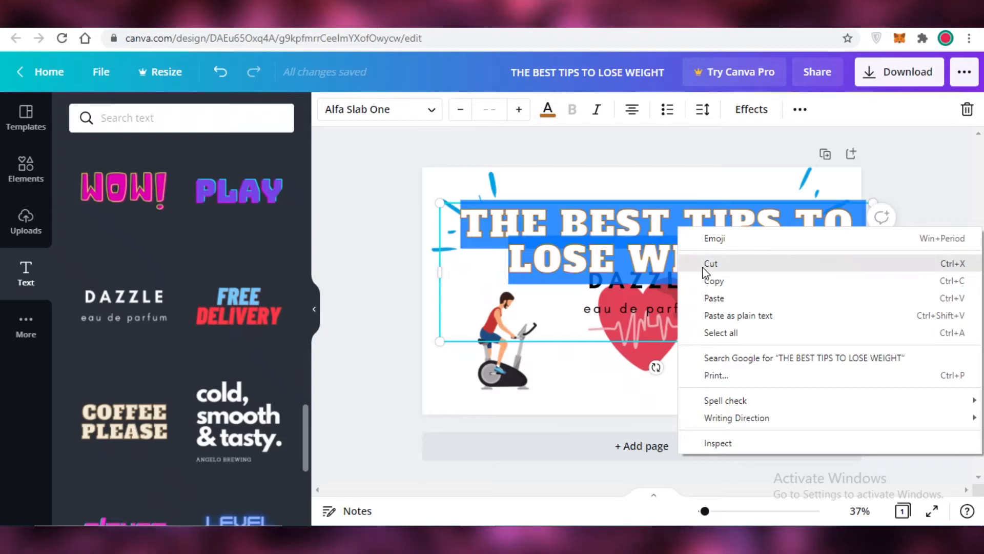
{"action": "left_click", "coordinate": [919, 202]}
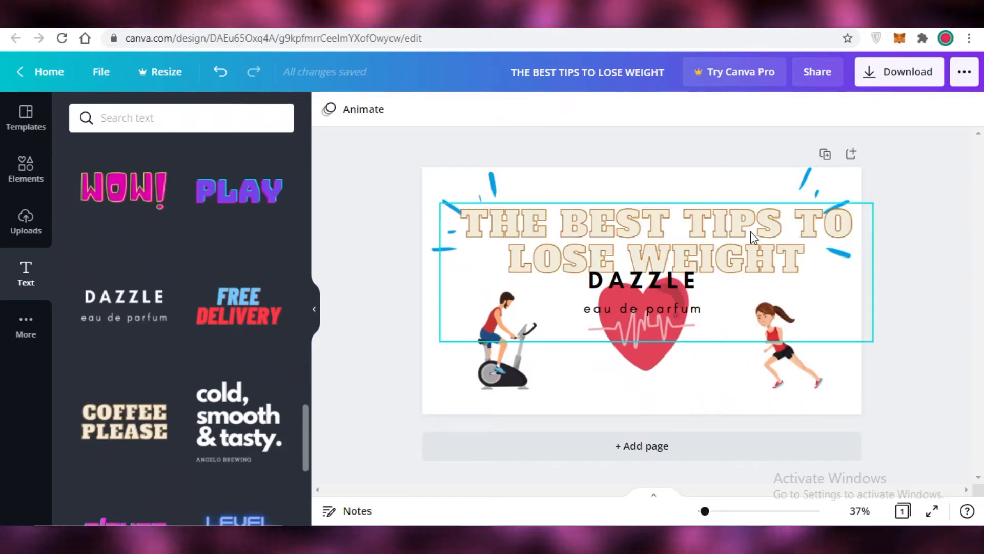
Delete the old slab-style title and replace the "DAZZLE" combination's wording with the copied text "THE BEST TIPS TO LOSE WEIGHT".
{"action": "left_click", "coordinate": [768, 232]}
{"action": "left_click", "coordinate": [967, 109]}
{"action": "double_click", "coordinate": [642, 280]}
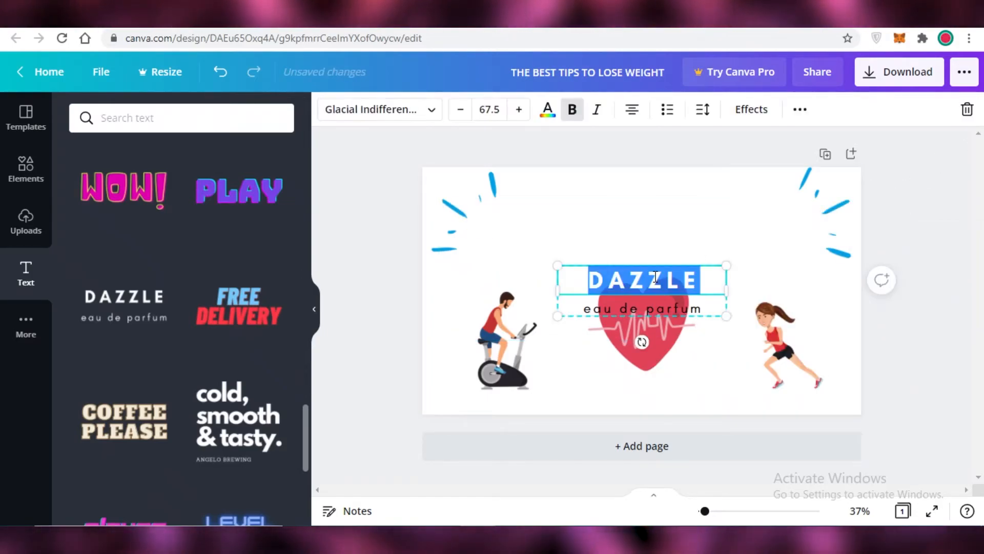
{"action": "right_click", "coordinate": [654, 273]}
{"action": "left_click", "coordinate": [708, 347]}
Widen the new title's text box to about 993 so it fits two lines, and centre it above the heart graphic.
{"action": "left_click_drag", "start_coordinate": [728, 249], "coordinate": [822, 251]}
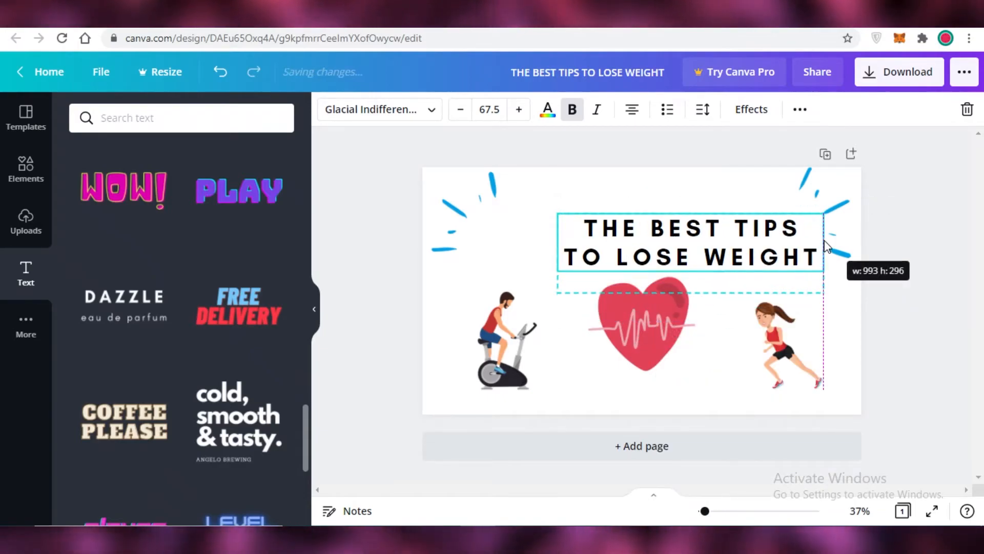
{"action": "left_click_drag", "start_coordinate": [687, 244], "coordinate": [640, 247]}
{"action": "left_click", "coordinate": [922, 230]}
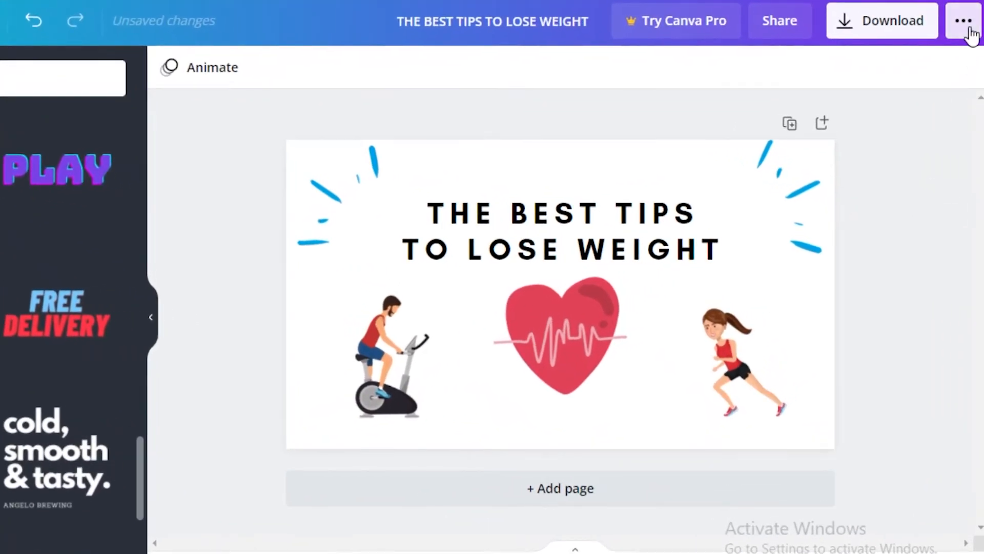
Download the finished cover design as a PNG and dismiss the referral offer.
{"action": "left_click", "coordinate": [971, 32]}
{"action": "left_click", "coordinate": [555, 77]}
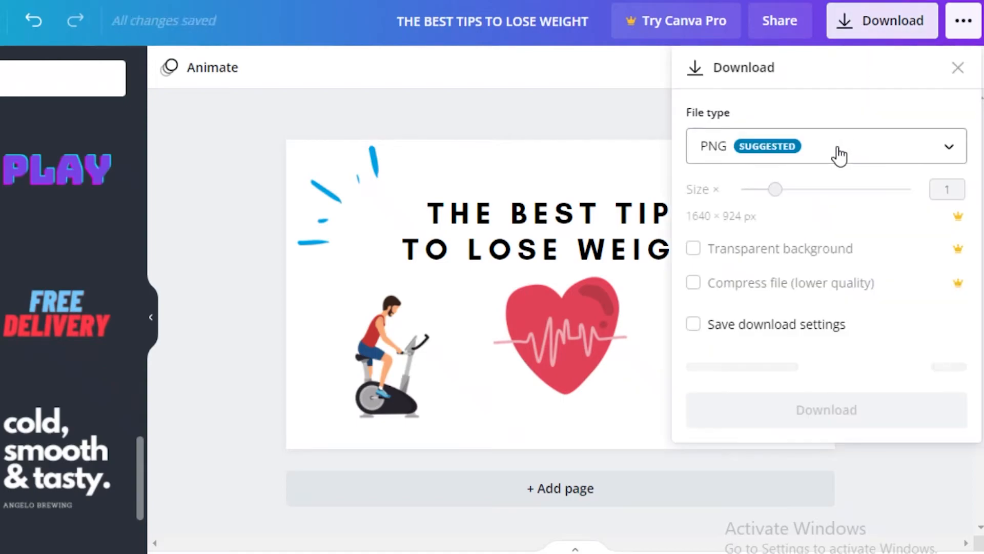
{"action": "left_click", "coordinate": [841, 155]}
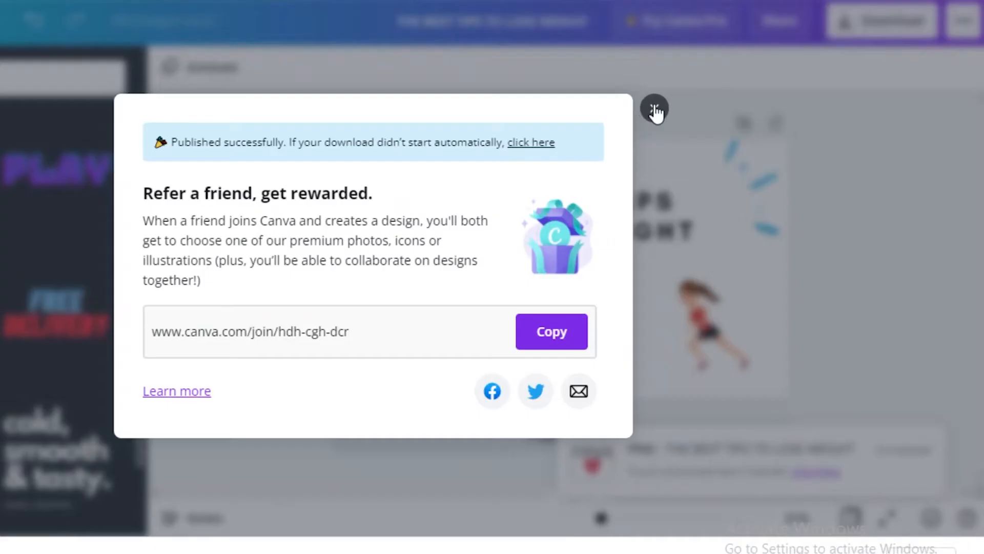
{"action": "left_click", "coordinate": [655, 110]}
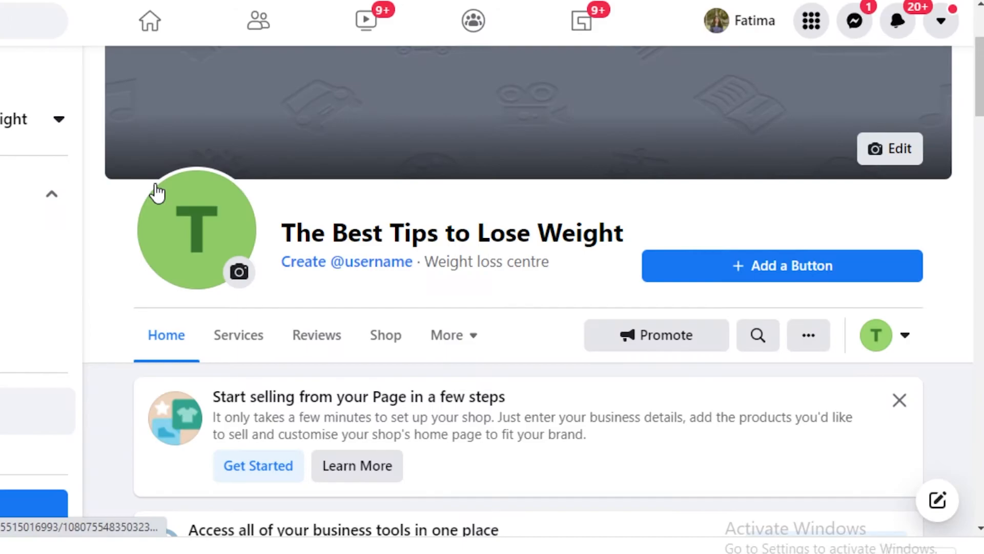
Switch to the Facebook Page and upload "THE BEST TIPS TO LOSE WEIGHT" from the Downloads folder as its cover photo.
{"action": "left_click", "coordinate": [867, 161]}
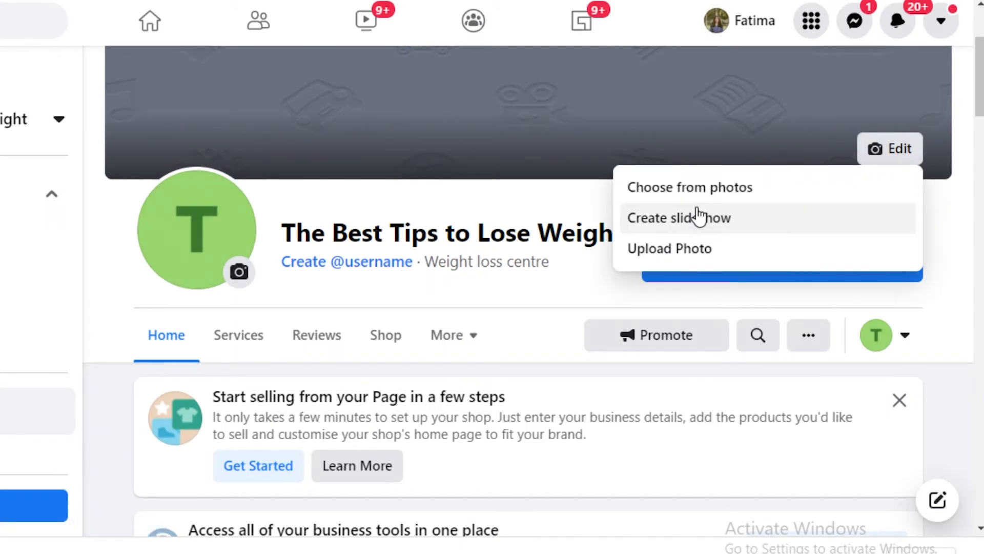
{"action": "left_click", "coordinate": [670, 248]}
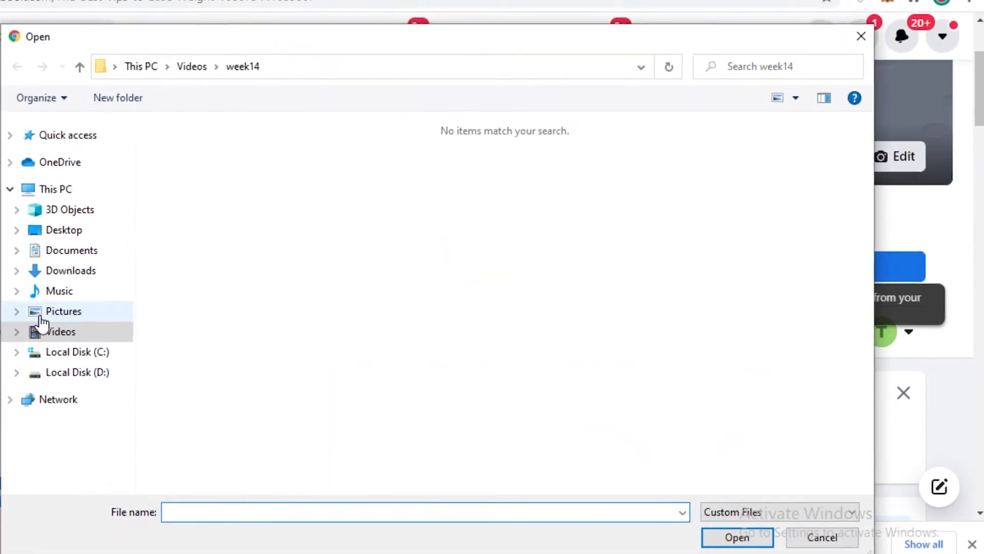
{"action": "left_click", "coordinate": [107, 269]}
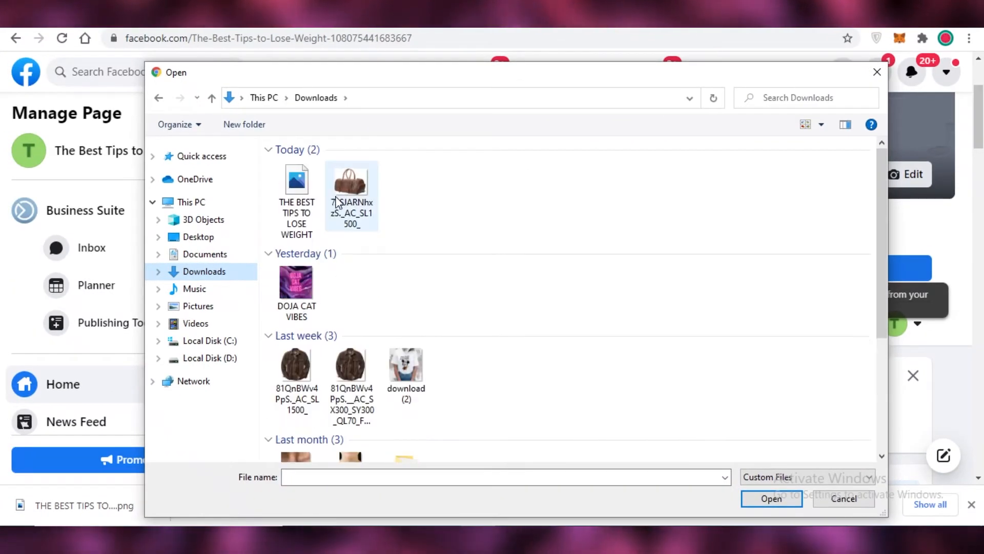
{"action": "left_click", "coordinate": [233, 159]}
{"action": "double_click", "coordinate": [306, 170]}
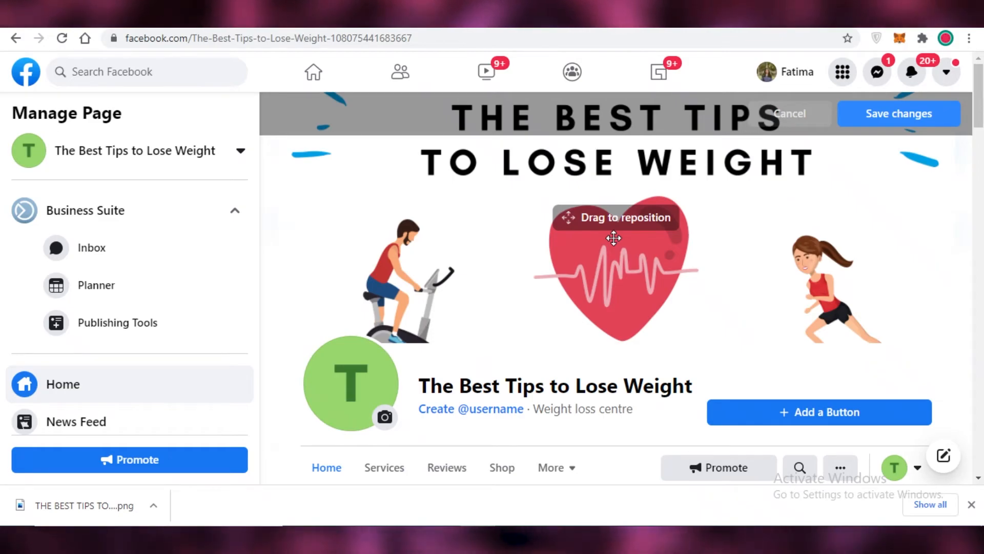
Reposition the cover photo so the whole title shows in the banner, and save the changes.
{"action": "left_click_drag", "start_coordinate": [582, 265], "coordinate": [571, 355]}
{"action": "mouse_move", "coordinate": [576, 317]}
{"action": "left_mouse_down"}
{"action": "mouse_move", "coordinate": [575, 195]}
{"action": "mouse_move", "coordinate": [573, 304]}
{"action": "left_mouse_up"}
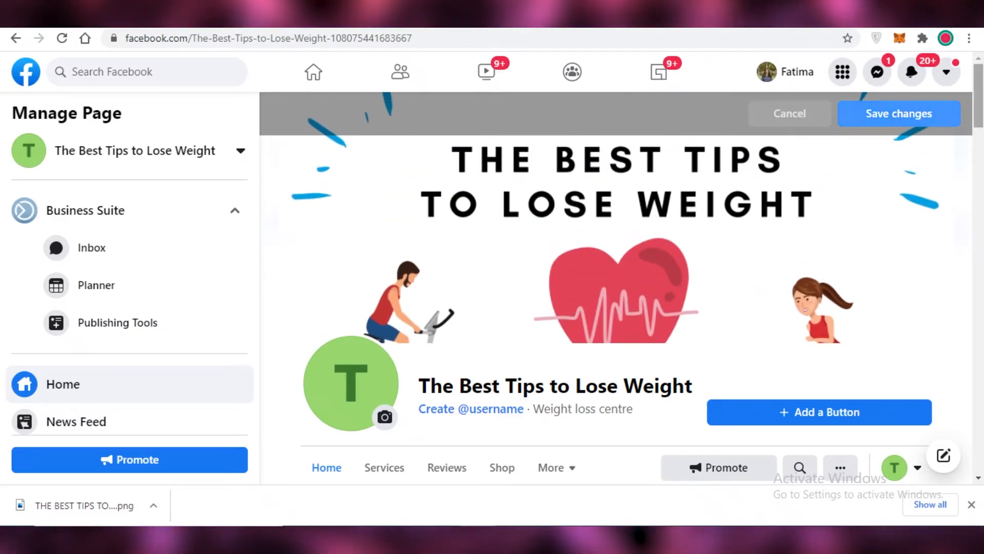
{"action": "left_click", "coordinate": [926, 109]}
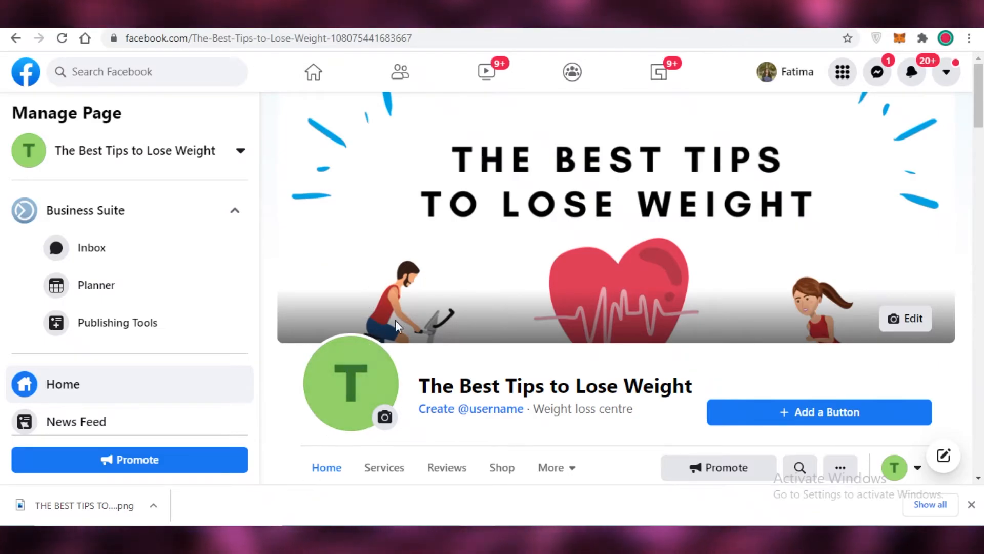
Search Facebook for "weightlosss" and limit the results to groups.
{"action": "scroll", "coordinate": [342, 405], "scroll_direction": "down", "scroll_amount": 3}
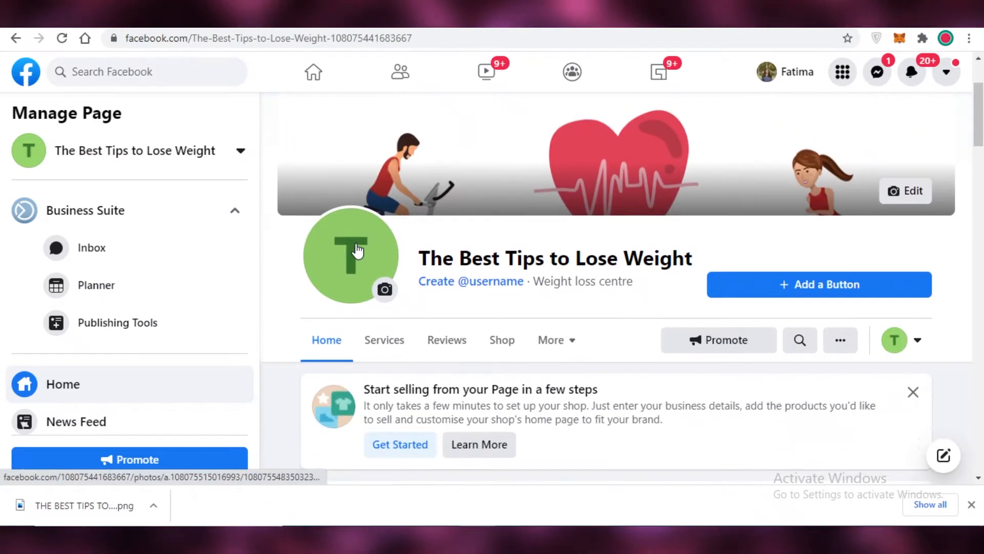
{"action": "scroll", "coordinate": [368, 168], "scroll_direction": "down", "scroll_amount": 8}
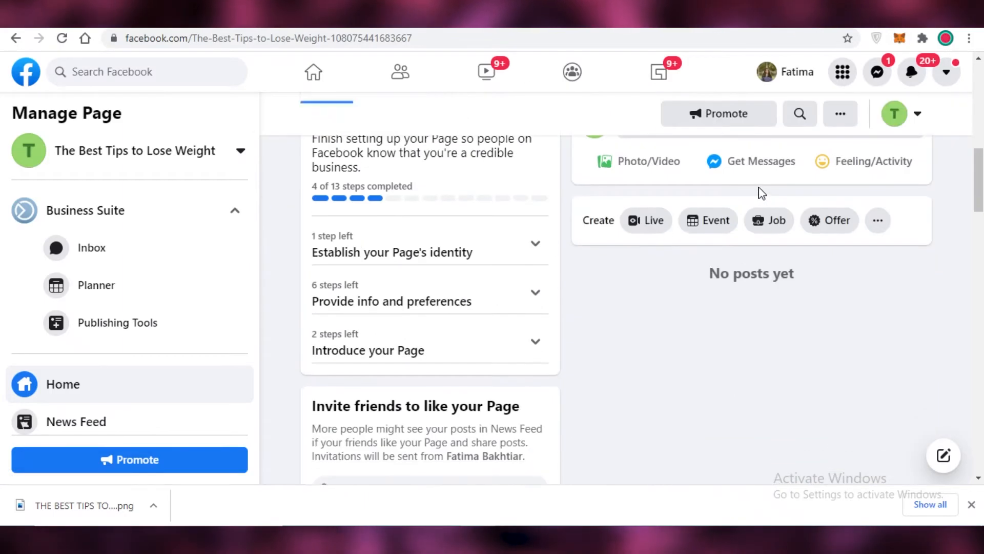
{"action": "scroll", "coordinate": [716, 263], "scroll_direction": "up", "scroll_amount": 3}
{"action": "left_click", "coordinate": [106, 72]}
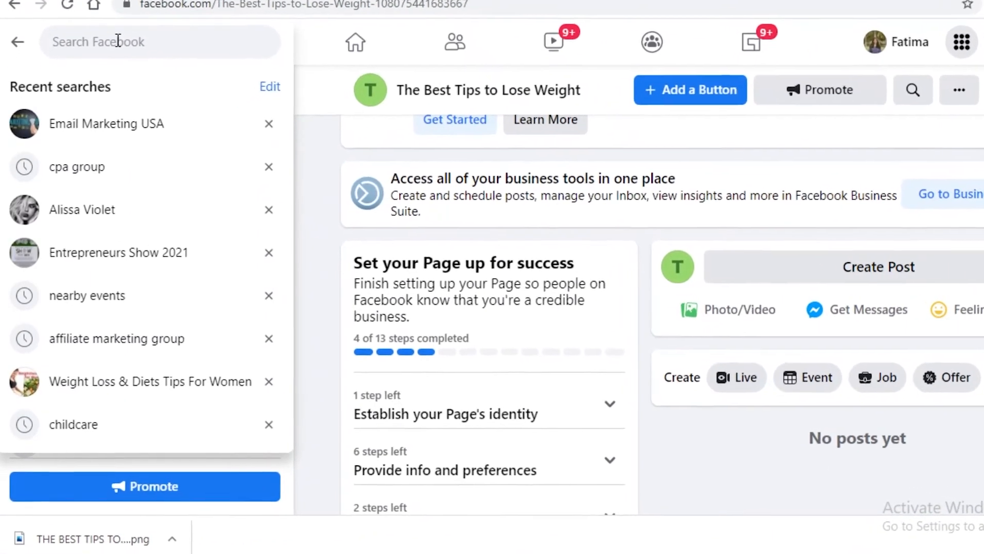
{"action": "type", "text": "WEIGHTLOSS"}
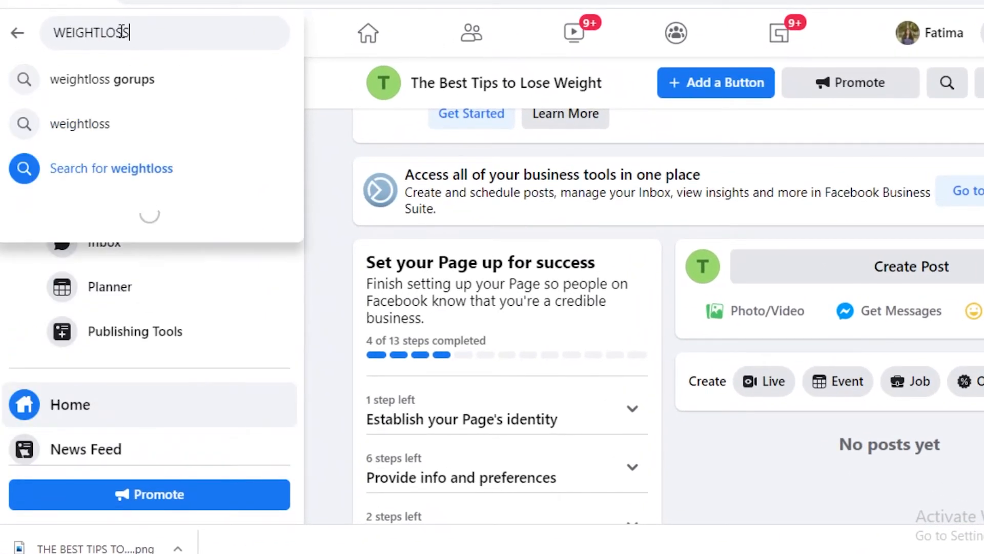
{"action": "key", "text": "Down"}
{"action": "key", "text": "Down"}
{"action": "key", "text": "Down"}
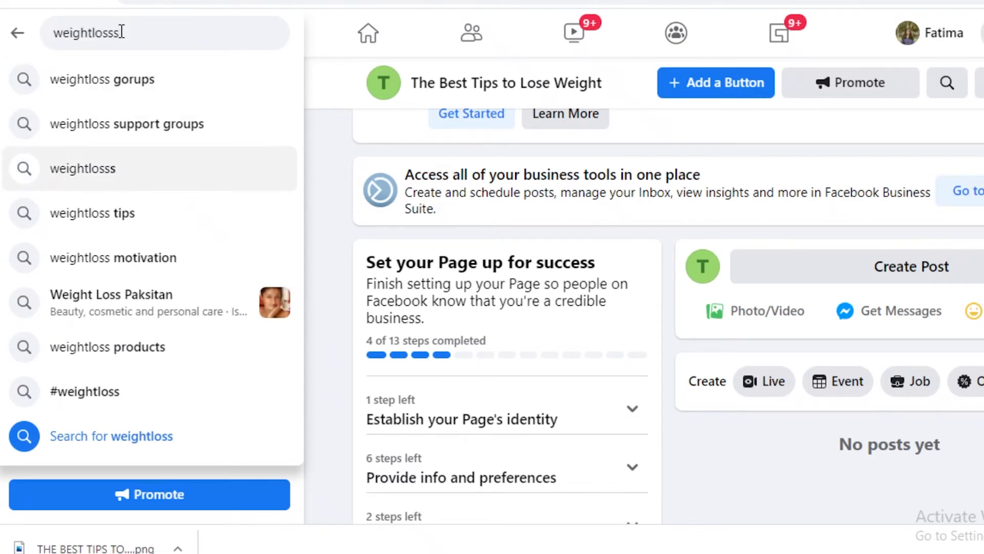
{"action": "key", "text": "Return"}
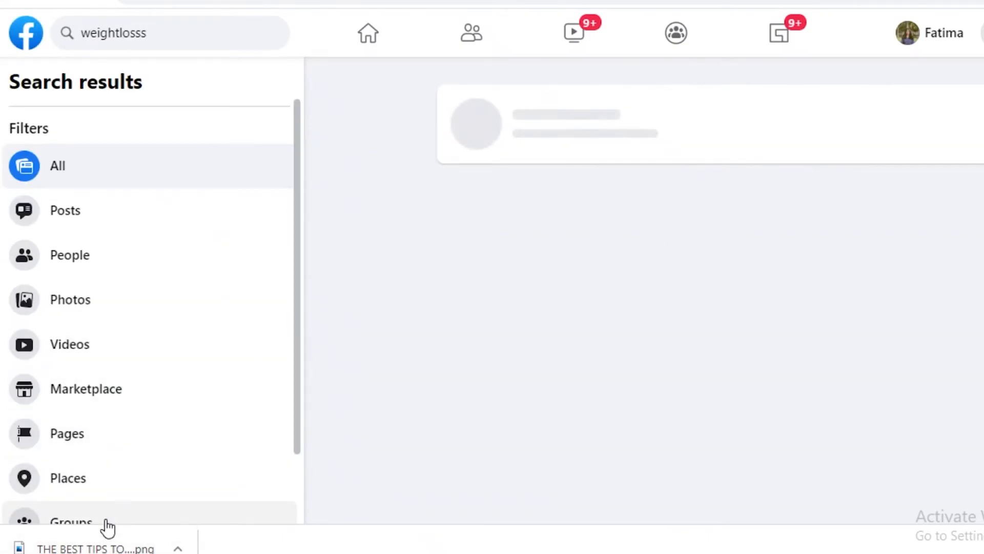
{"action": "left_click", "coordinate": [105, 523]}
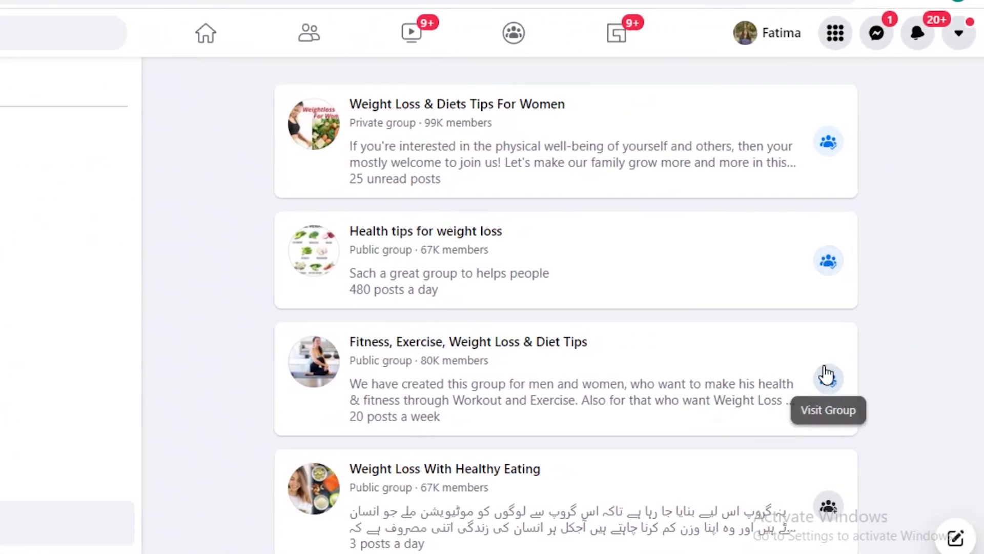
Join the groups "Weight Loss With Healthy Eating" and "how to lose weight fast without exercise in 2 weeks".
{"action": "left_click", "coordinate": [828, 507]}
{"action": "left_click", "coordinate": [616, 82]}
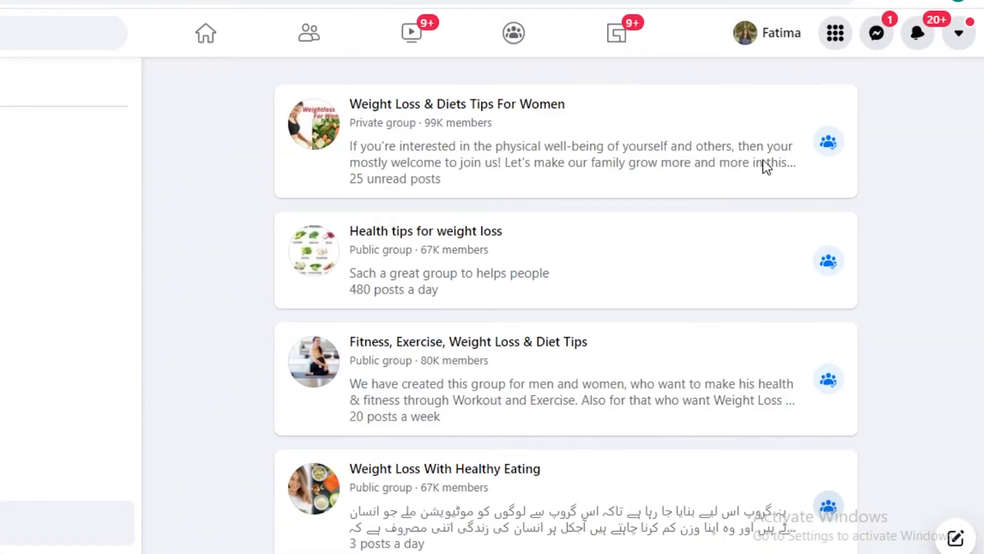
{"action": "scroll", "coordinate": [604, 328], "scroll_direction": "down", "scroll_amount": 5}
{"action": "scroll", "coordinate": [604, 328], "scroll_direction": "down", "scroll_amount": 3}
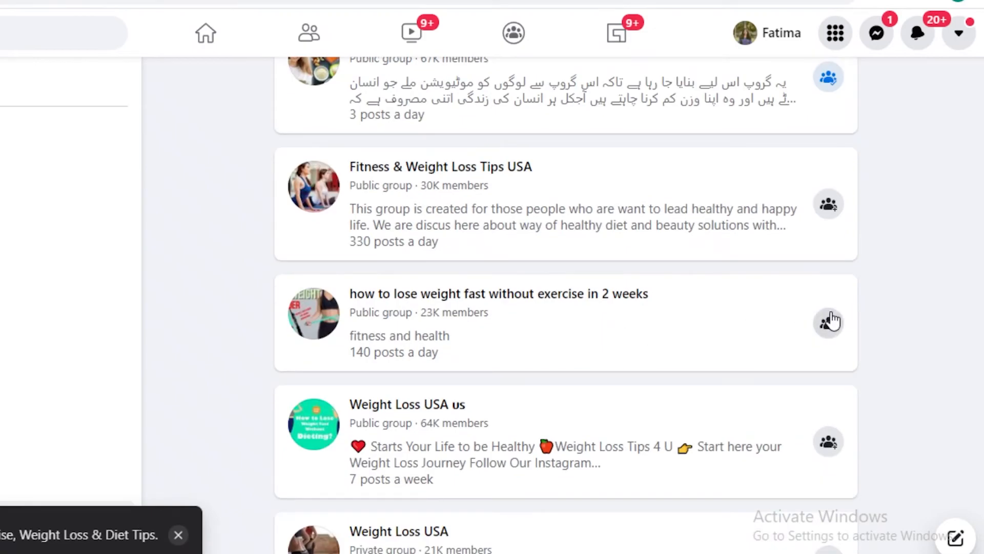
{"action": "scroll", "coordinate": [564, 308], "scroll_direction": "up", "scroll_amount": 8}
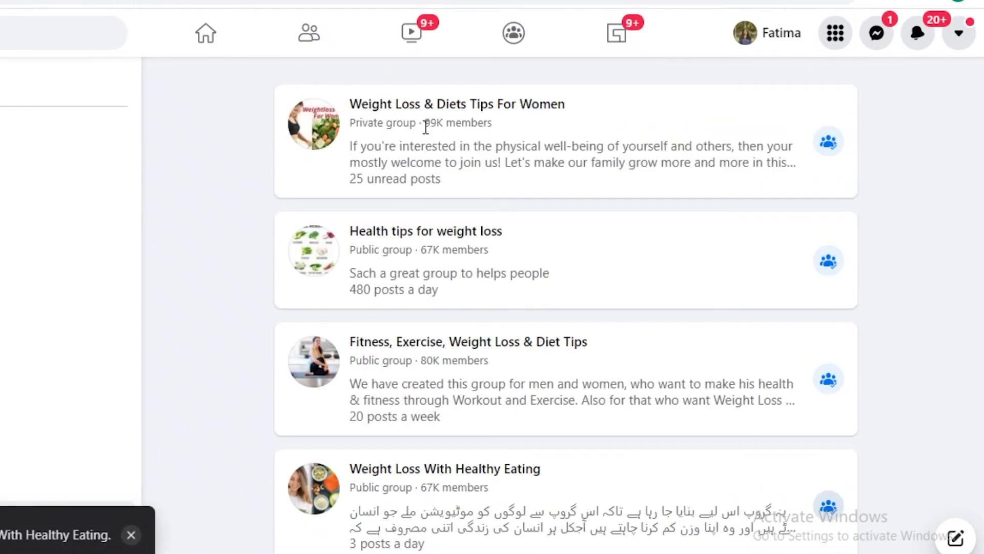
Open the "Weight Loss & Diets Tips For Women" group and look through its discussion posts.
{"action": "left_click", "coordinate": [480, 107]}
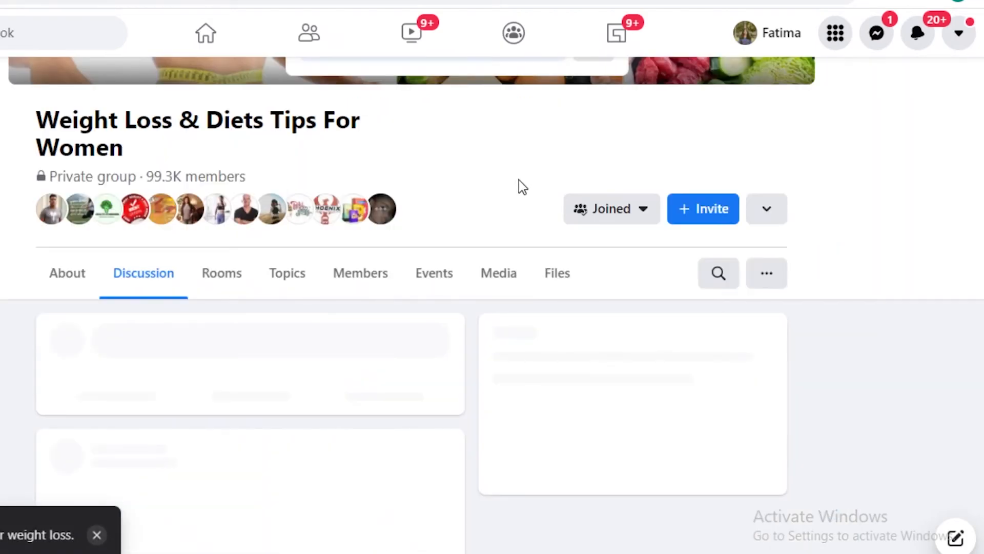
{"action": "scroll", "coordinate": [215, 226], "scroll_direction": "down", "scroll_amount": 15}
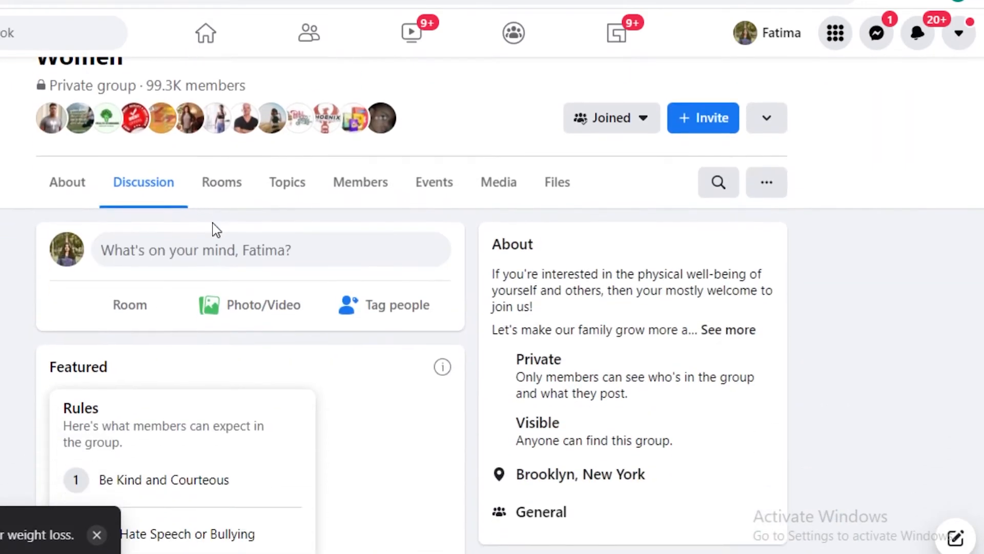
{"action": "scroll", "coordinate": [666, 144], "scroll_direction": "down", "scroll_amount": 5}
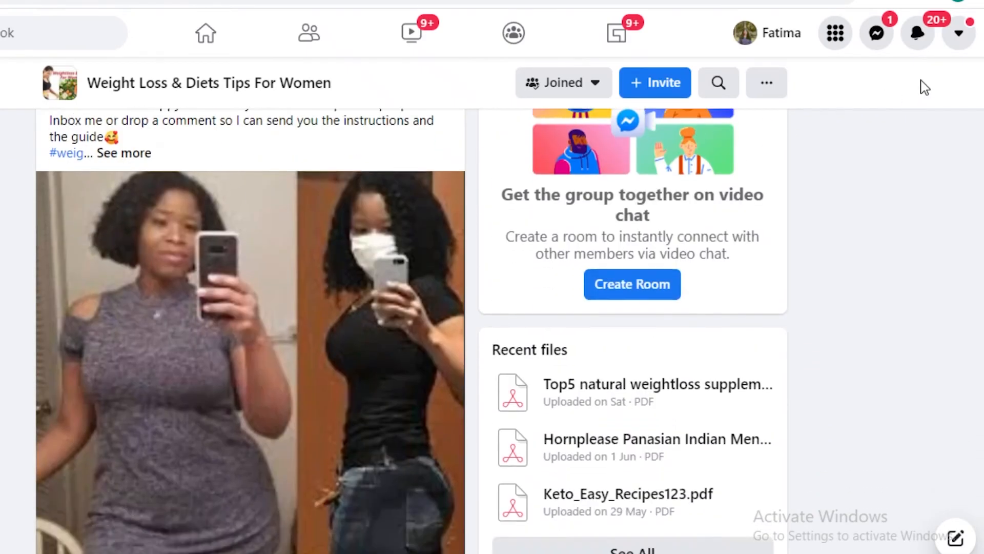
Return to the managed Page "The Best Tips to Lose Weight" and dismiss the dialog shown over it.
{"action": "left_click", "coordinate": [969, 40]}
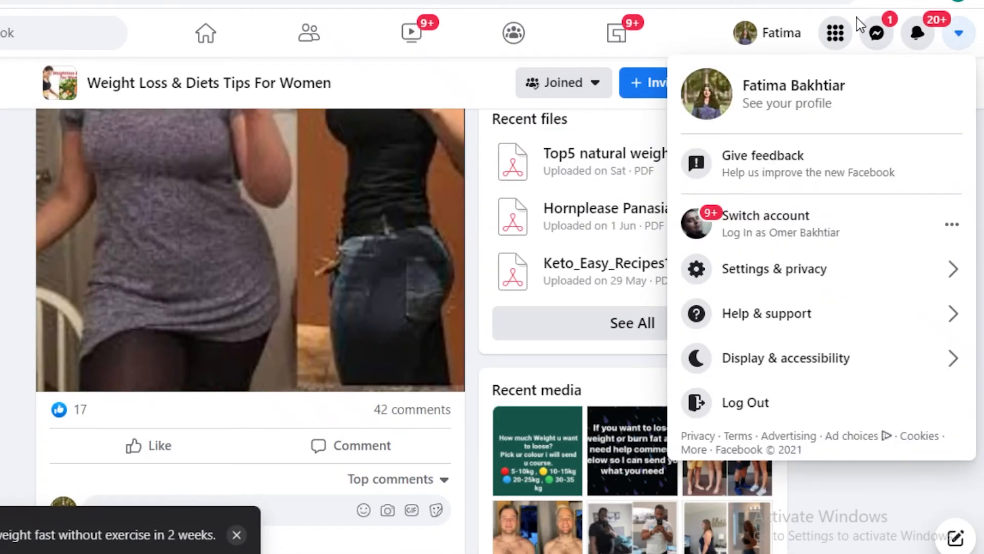
{"action": "left_click", "coordinate": [836, 33]}
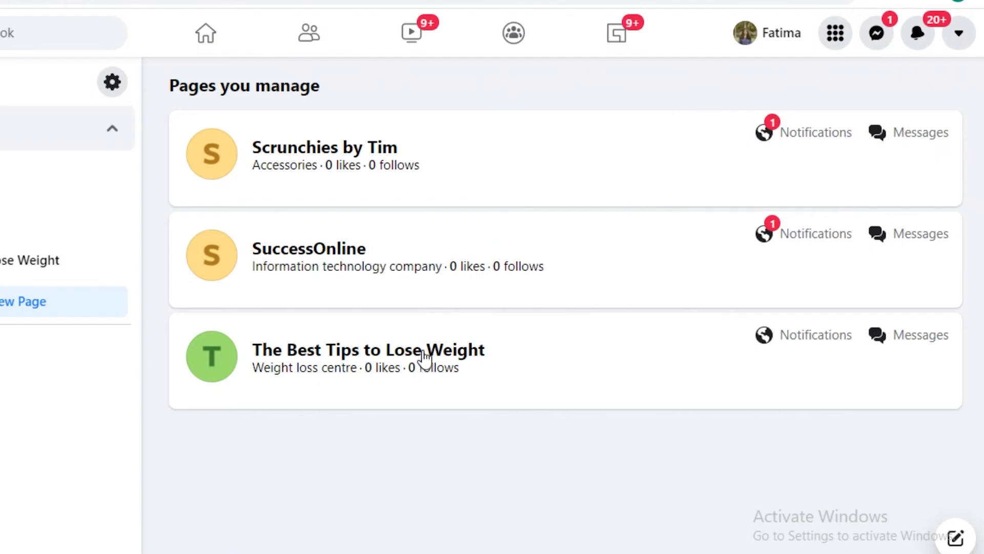
{"action": "left_click", "coordinate": [422, 348]}
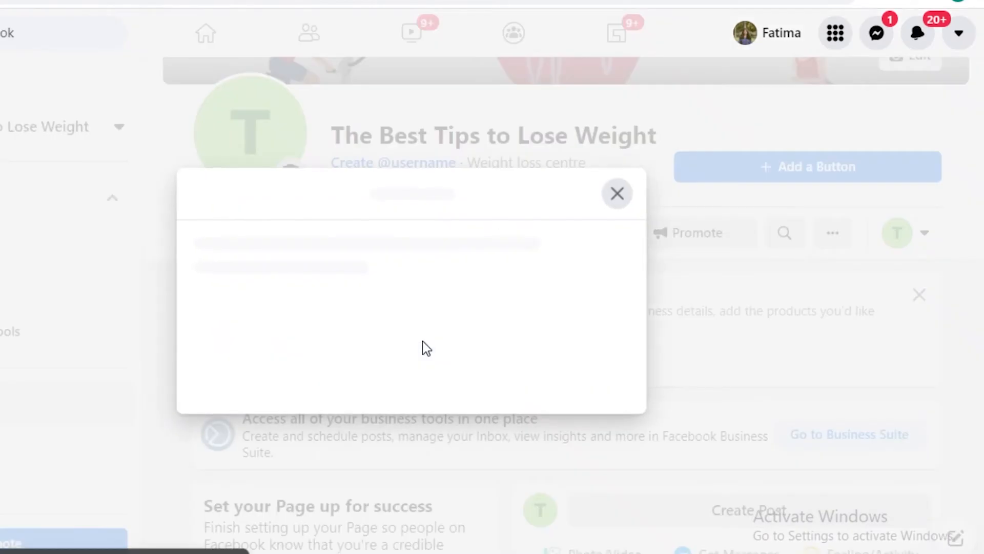
{"action": "left_click", "coordinate": [615, 193]}
Publish a public post reading "The best tips to lose weight......" on the Page.
{"action": "scroll", "coordinate": [661, 361], "scroll_direction": "down", "scroll_amount": 5}
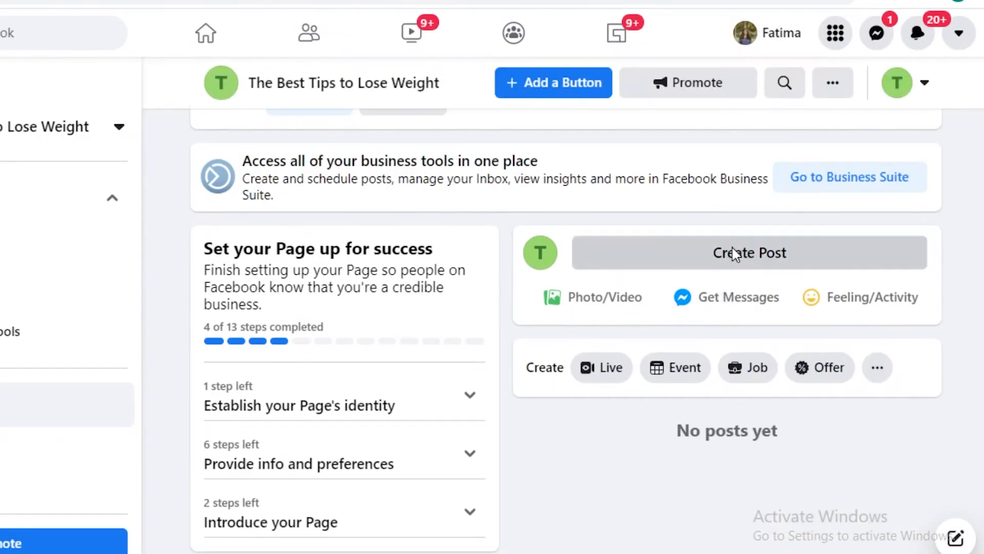
{"action": "left_click", "coordinate": [736, 253]}
{"action": "left_click", "coordinate": [410, 441]}
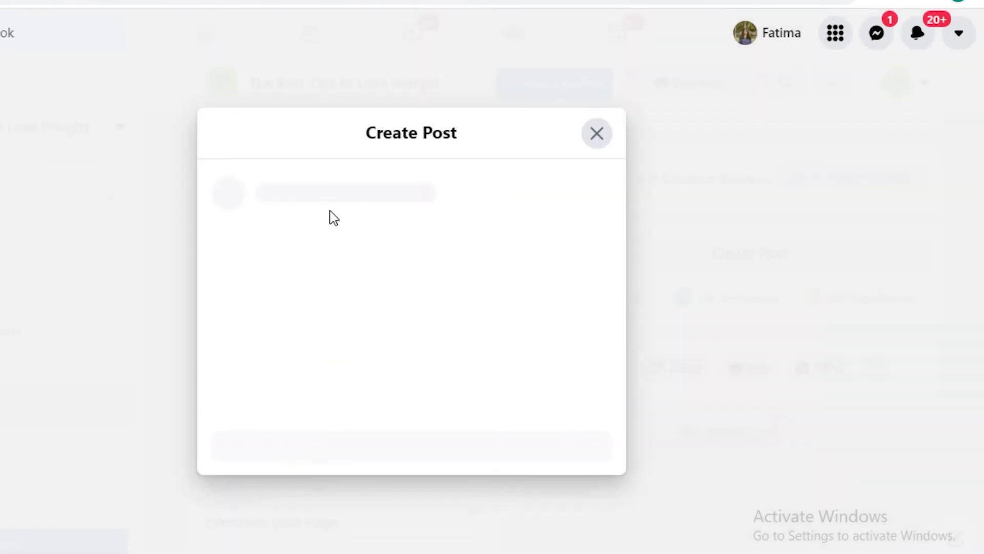
{"action": "type", "text": "The"}
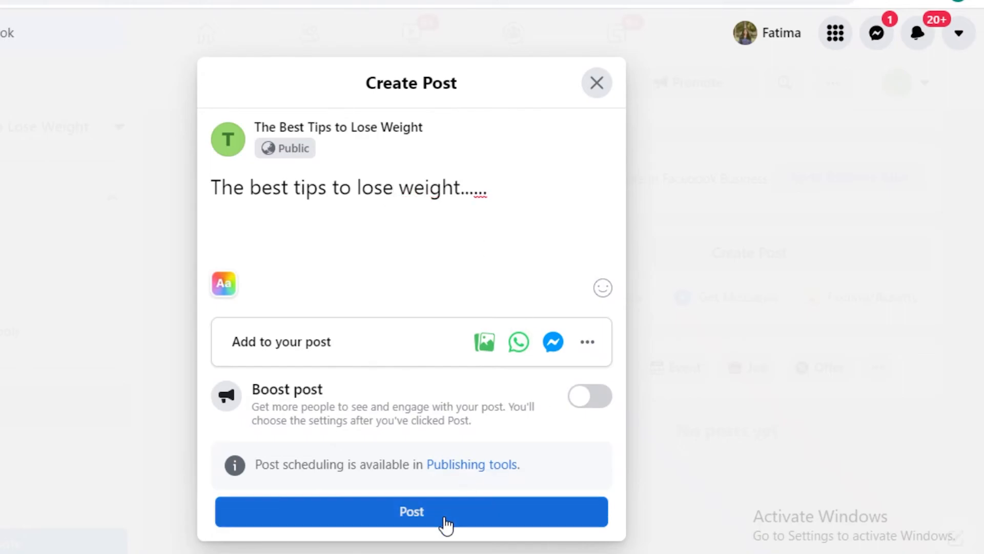
{"action": "left_click", "coordinate": [446, 523]}
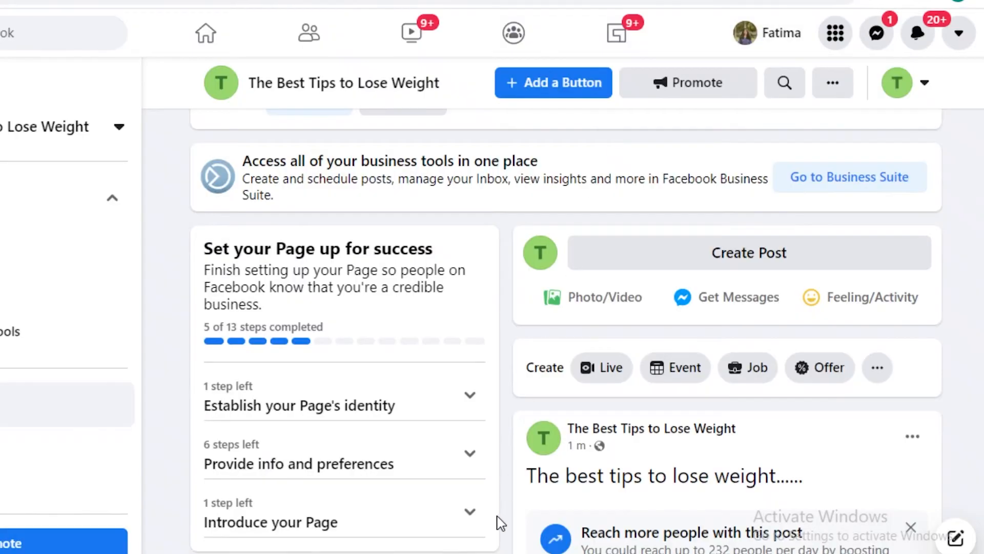
Try to share the new post to a group by linking a group to the Page, and return to the Page.
{"action": "scroll", "coordinate": [815, 400], "scroll_direction": "down", "scroll_amount": 5}
{"action": "left_click", "coordinate": [830, 420]}
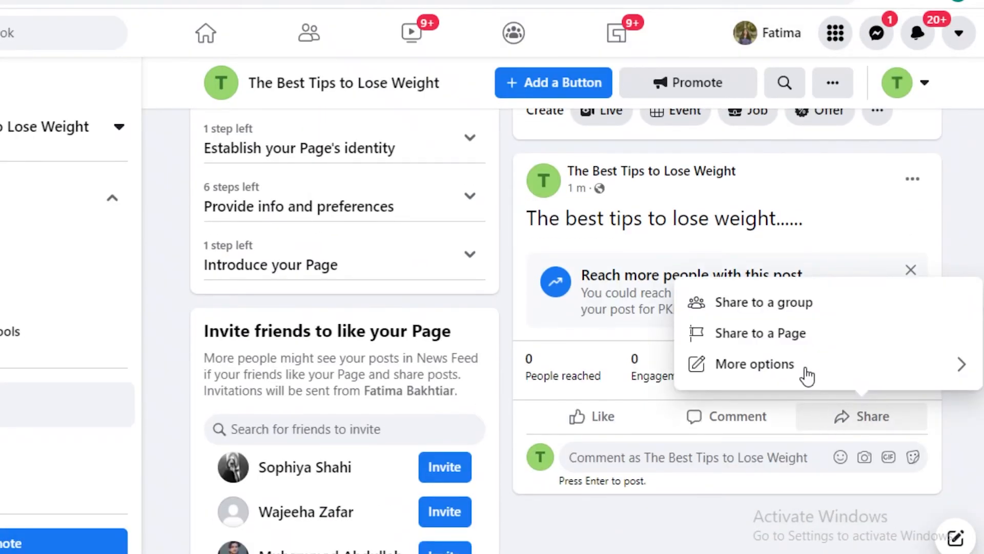
{"action": "left_click", "coordinate": [792, 306]}
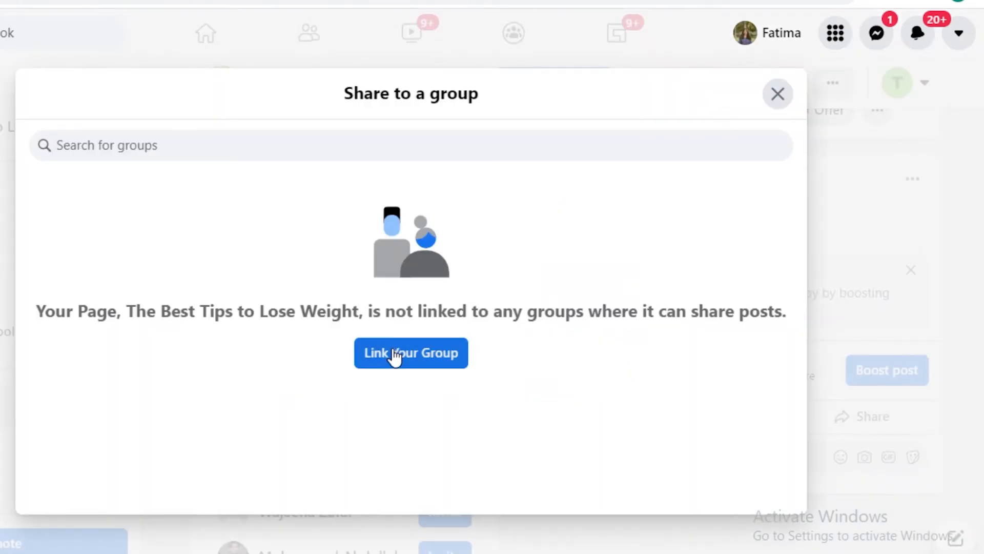
{"action": "left_click", "coordinate": [395, 355]}
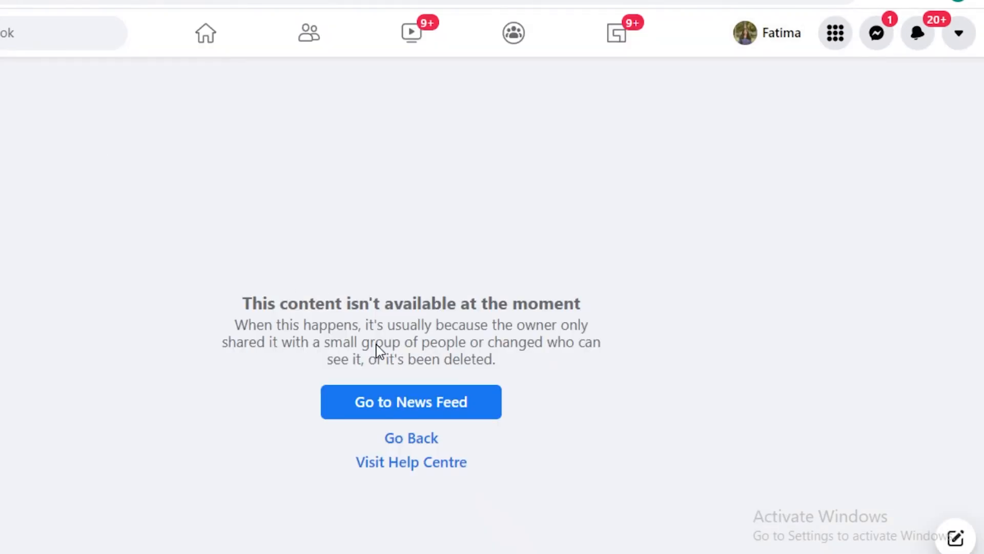
{"action": "left_click", "coordinate": [356, 405]}
Try sharing the post to a group by searching for "weightlosee" and "weight", and close the group sharing dialog.
{"action": "scroll", "coordinate": [846, 496], "scroll_direction": "down", "scroll_amount": 4}
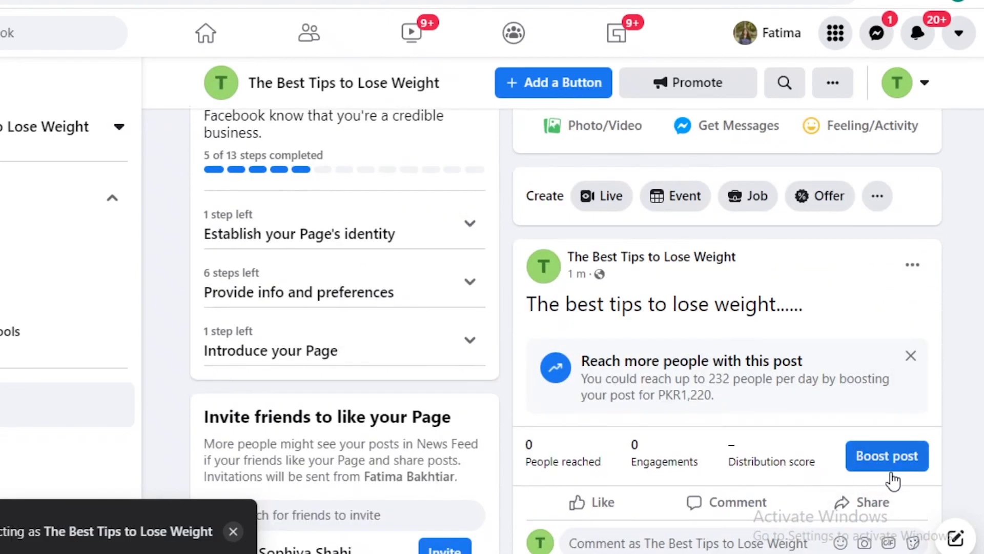
{"action": "left_click", "coordinate": [862, 520]}
{"action": "left_click", "coordinate": [784, 387]}
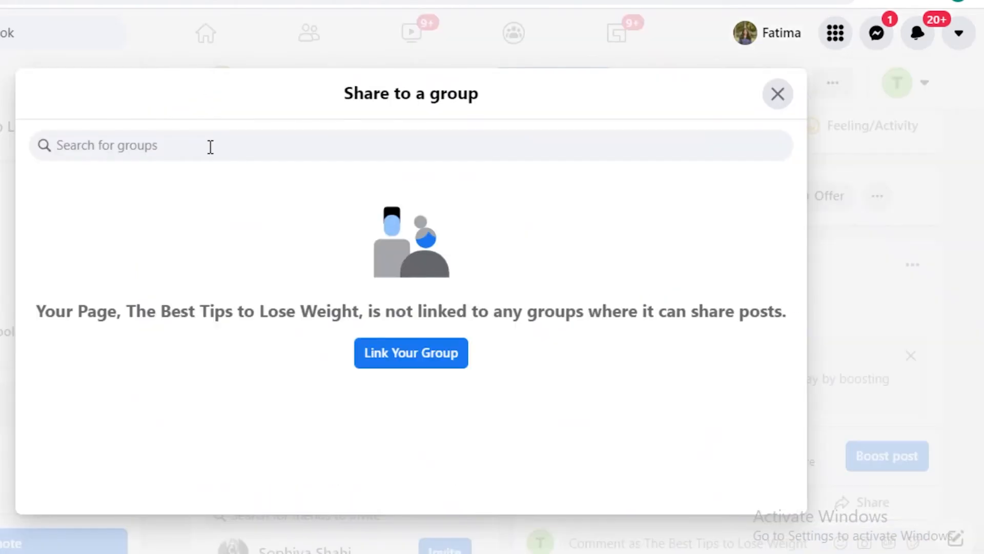
{"action": "type", "text": "weightlosee"}
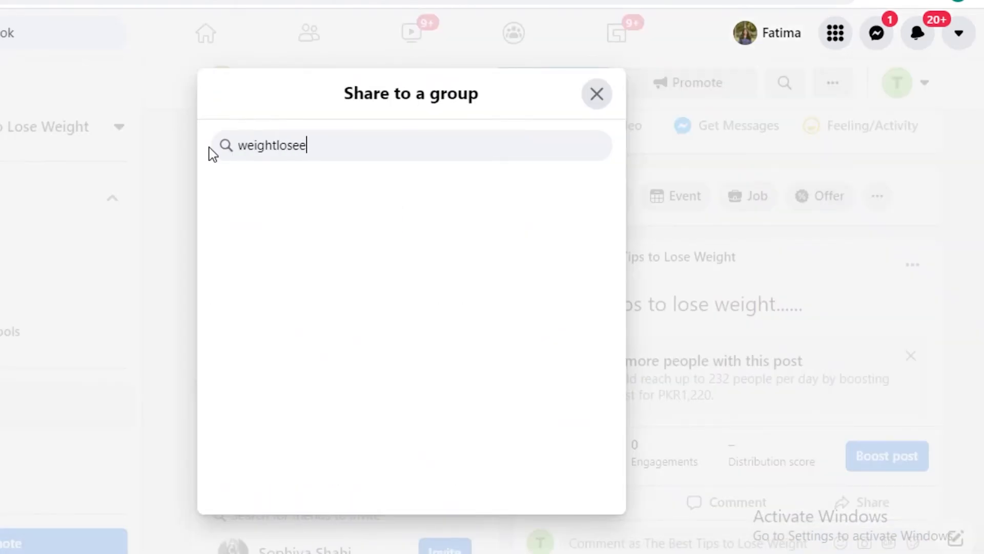
{"action": "key", "text": "BackSpace"}
{"action": "key", "text": "BackSpace"}
{"action": "key", "text": "BackSpace"}
{"action": "key", "text": "BackSpace"}
{"action": "key", "text": "BackSpace"}
{"action": "key", "text": "BackSpace"}
{"action": "type", "text": "t"}
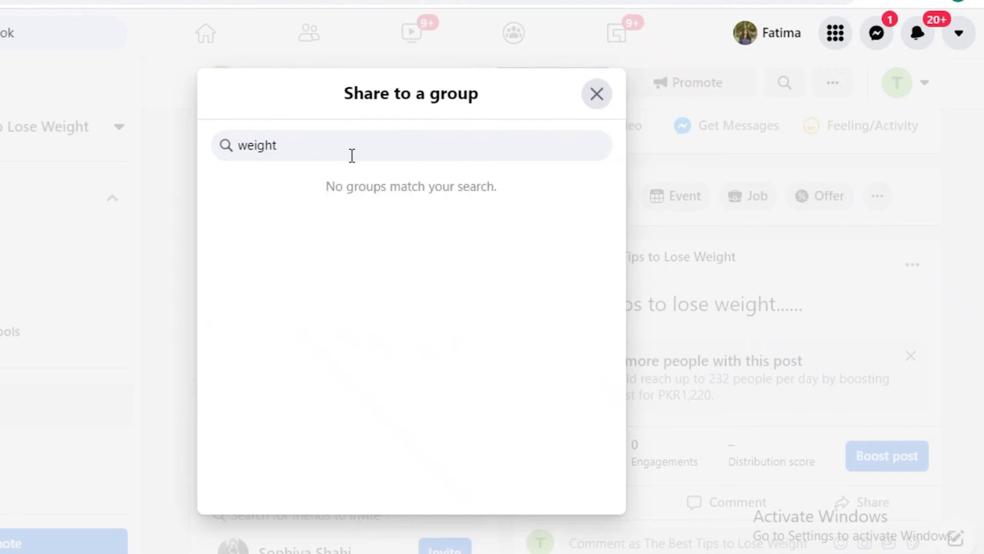
{"action": "left_click", "coordinate": [597, 93]}
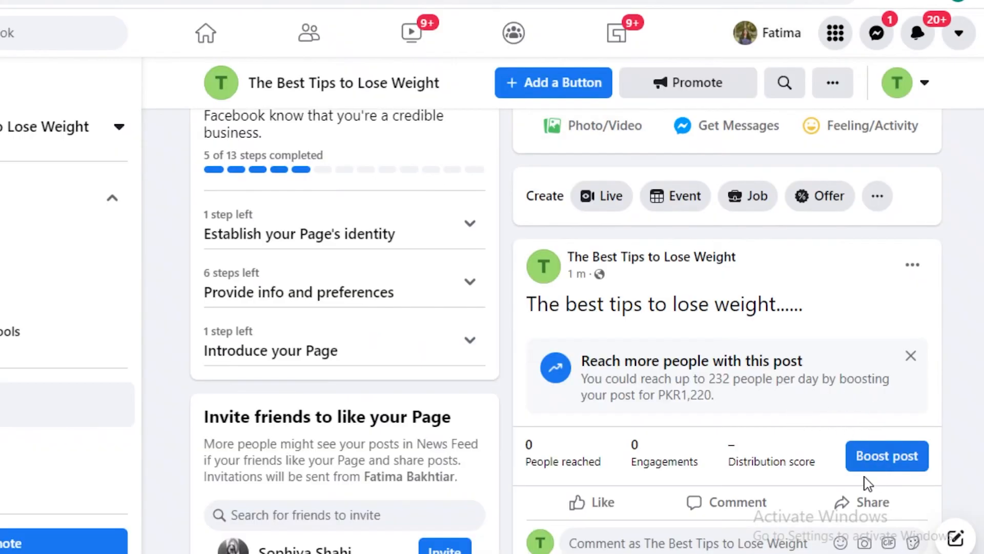
Reopen the post's group sharing option, leave it, and look over the Page's posts down to the cover photo update.
{"action": "left_click", "coordinate": [867, 501]}
{"action": "left_click", "coordinate": [774, 421]}
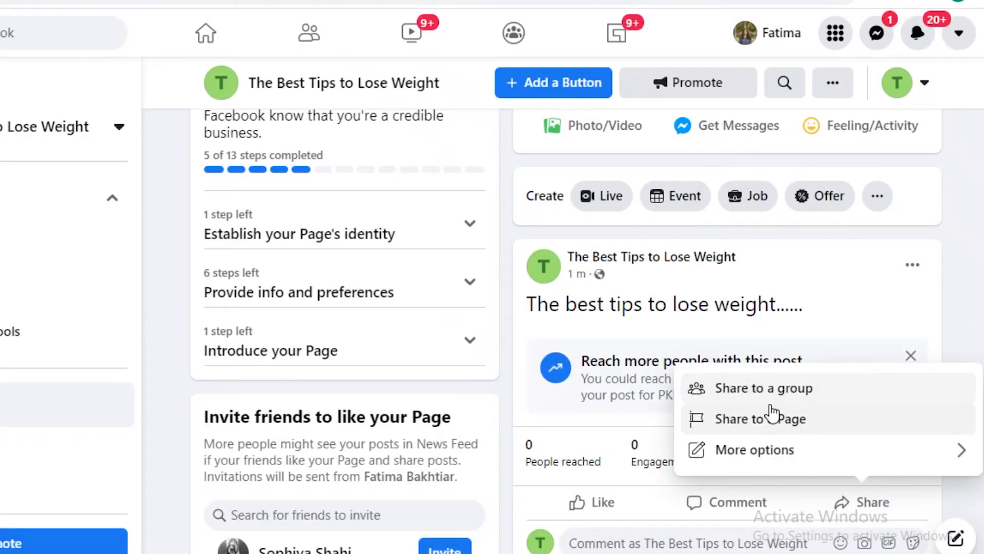
{"action": "left_click", "coordinate": [764, 388]}
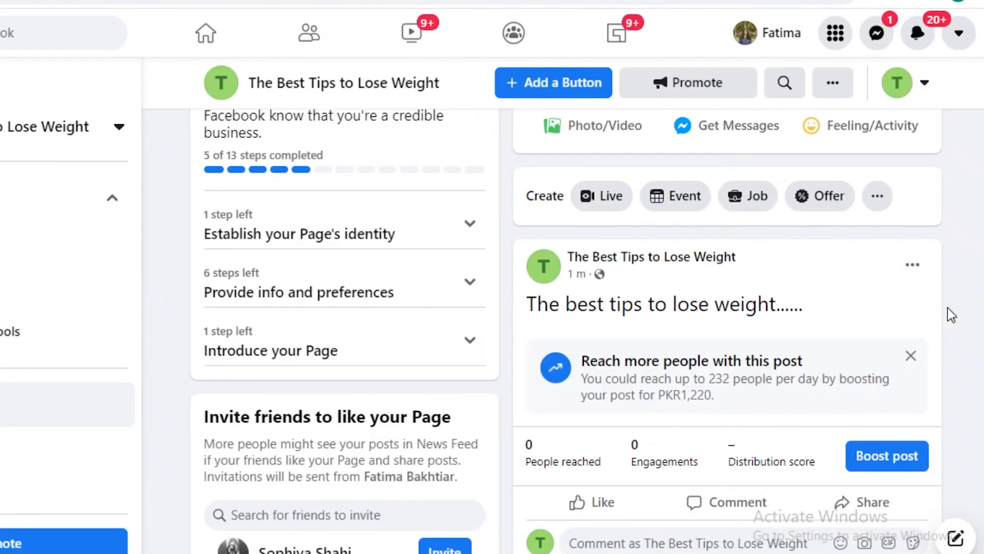
{"action": "scroll", "coordinate": [784, 435], "scroll_direction": "down", "scroll_amount": 3}
{"action": "scroll", "coordinate": [707, 359], "scroll_direction": "down", "scroll_amount": 2}
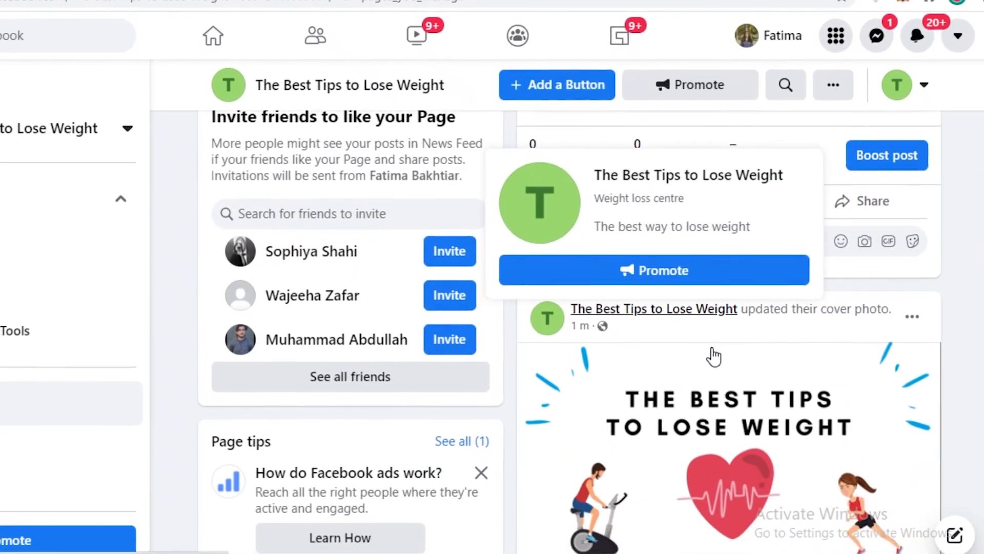
{"action": "scroll", "coordinate": [677, 391], "scroll_direction": "up", "scroll_amount": 2}
Search Facebook for "weight", open the "Weight Loss & Diets Tips For Women" group and look over its discussion page.
{"action": "left_click", "coordinate": [67, 60]}
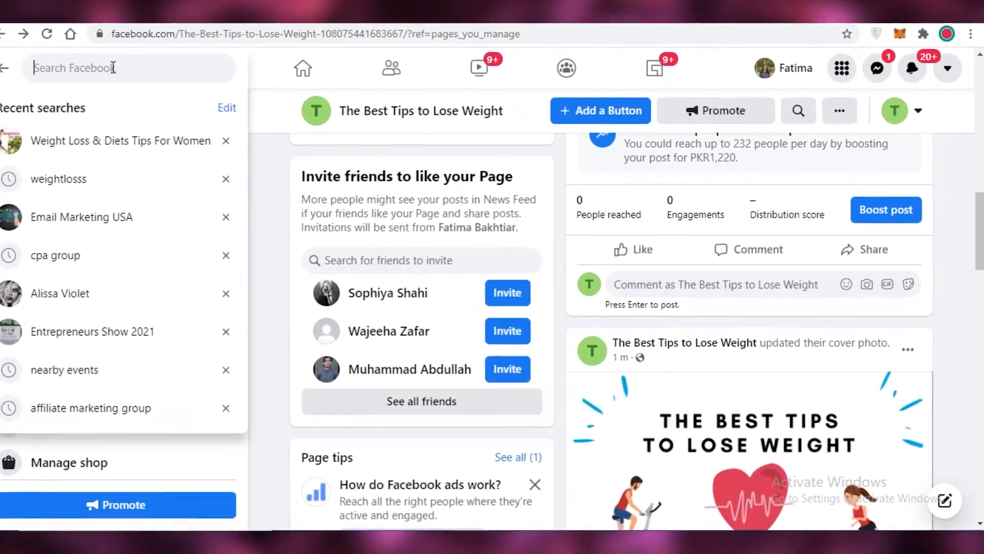
{"action": "type", "text": "weight"}
{"action": "left_click", "coordinate": [136, 110]}
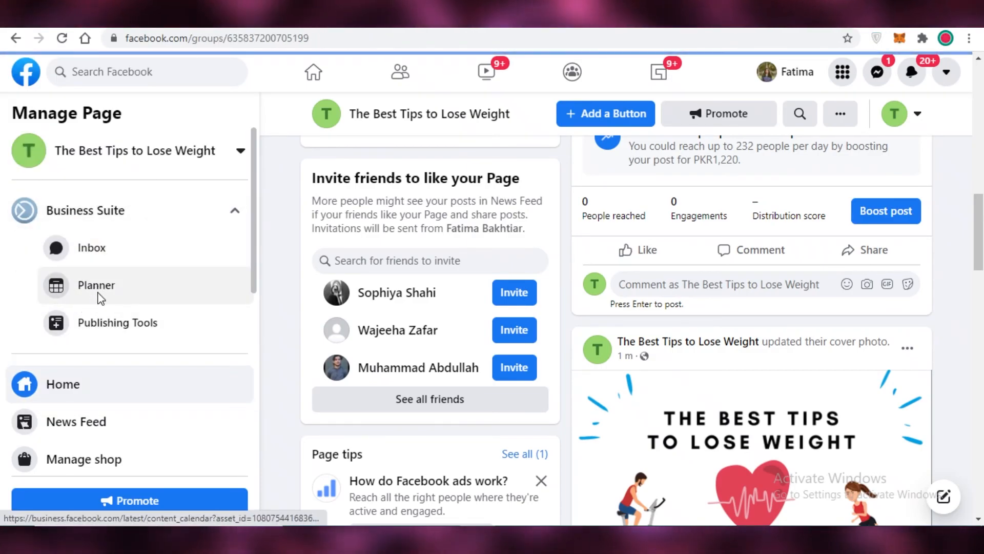
{"action": "scroll", "coordinate": [142, 436], "scroll_direction": "down", "scroll_amount": 4}
{"action": "scroll", "coordinate": [142, 436], "scroll_direction": "up", "scroll_amount": 1}
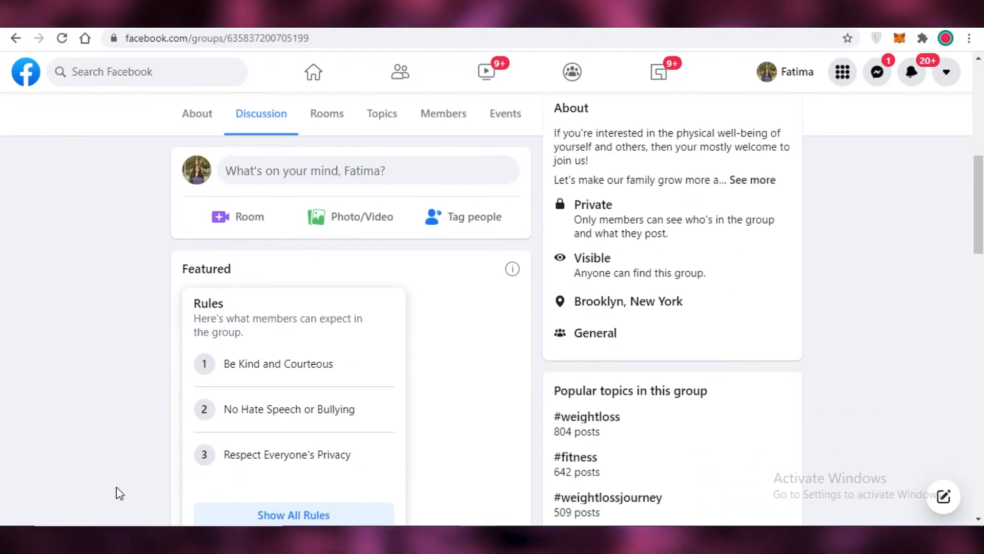
{"action": "scroll", "coordinate": [119, 493], "scroll_direction": "down", "scroll_amount": 8}
{"action": "scroll", "coordinate": [288, 314], "scroll_direction": "up", "scroll_amount": 6}
{"action": "scroll", "coordinate": [315, 204], "scroll_direction": "up", "scroll_amount": 6}
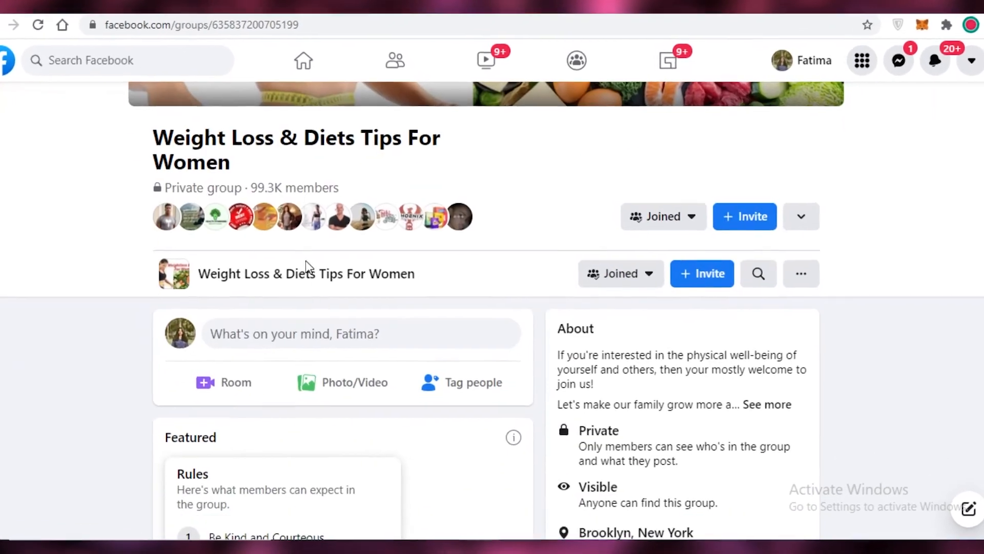
View the group's new post form, close it without writing anything, and look over the group's rules and popular topics.
{"action": "left_click", "coordinate": [286, 338]}
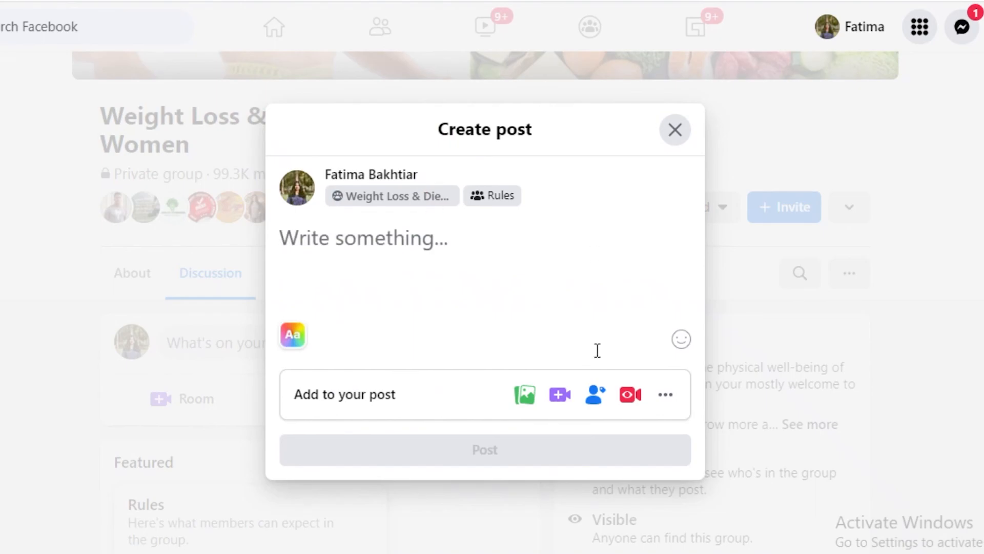
{"action": "left_click", "coordinate": [673, 133]}
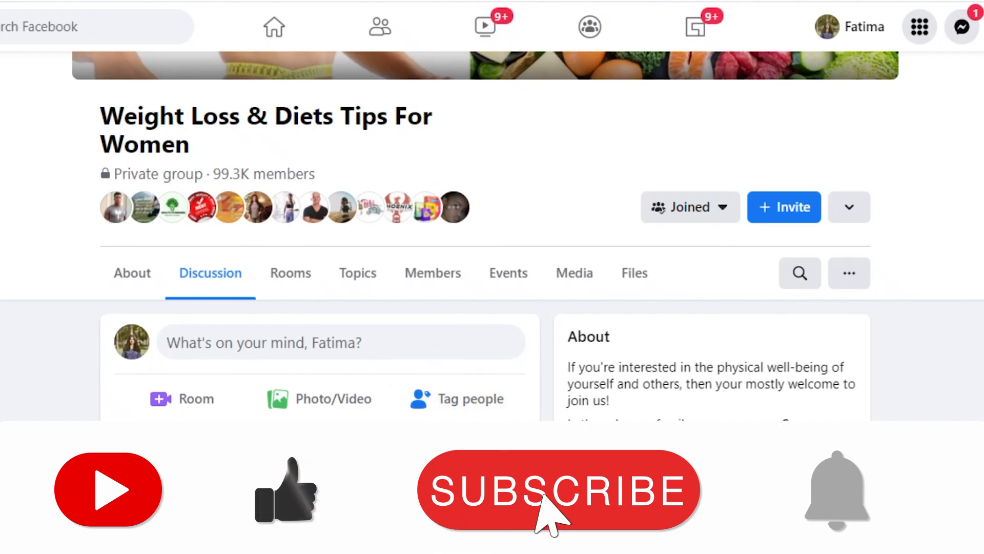
{"action": "scroll", "coordinate": [77, 270], "scroll_direction": "down", "scroll_amount": 10}
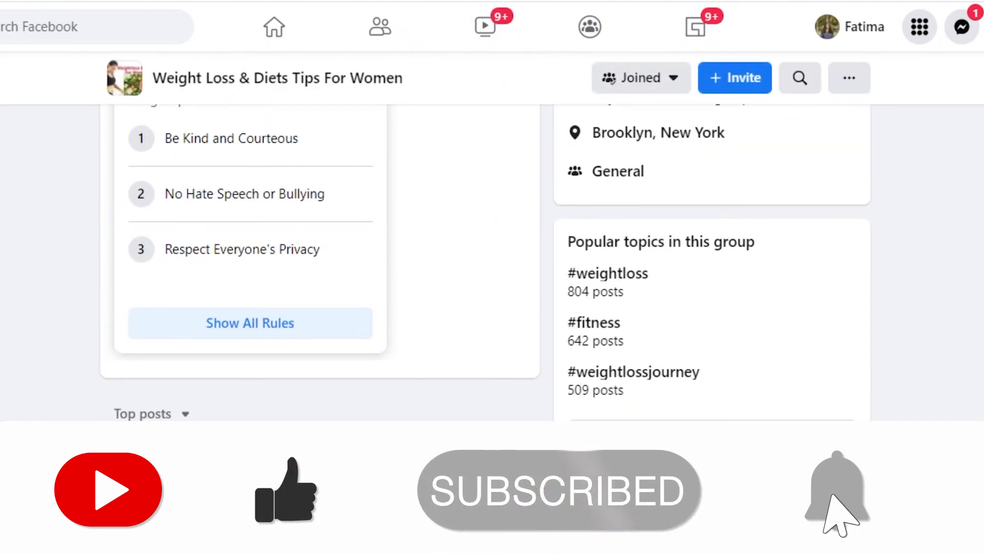